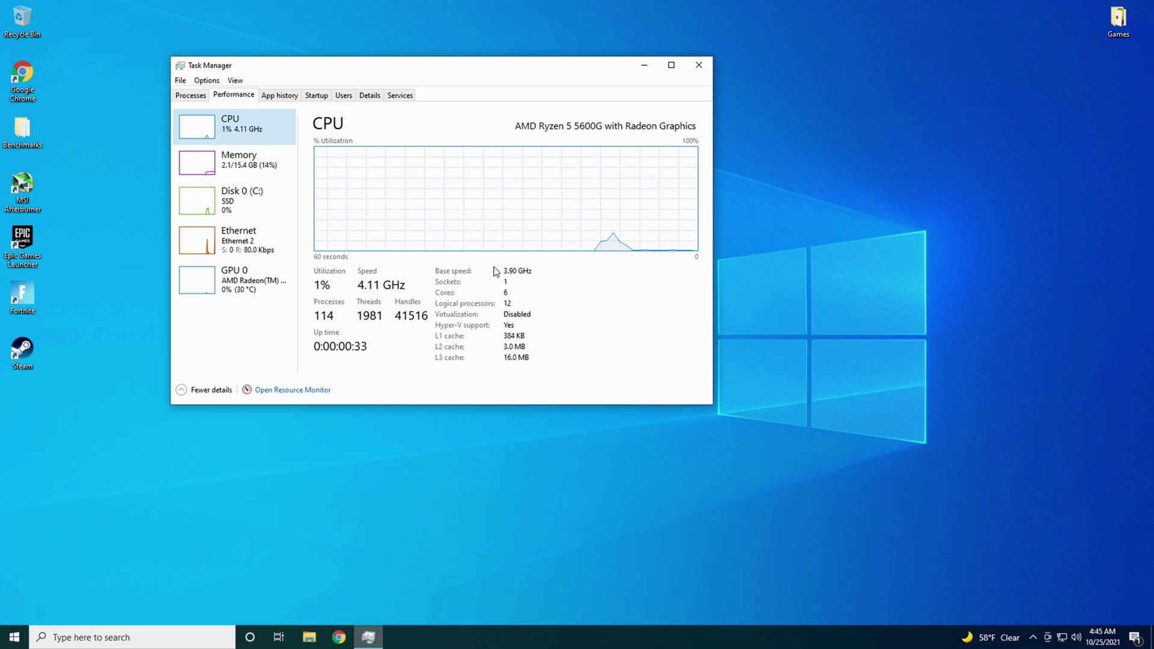
- Show Task Manager's Memory page: 16.0 GB at 3600 MHz, 2 of 4 slots used
{"action": "left_click", "coordinate": [520, 276]}
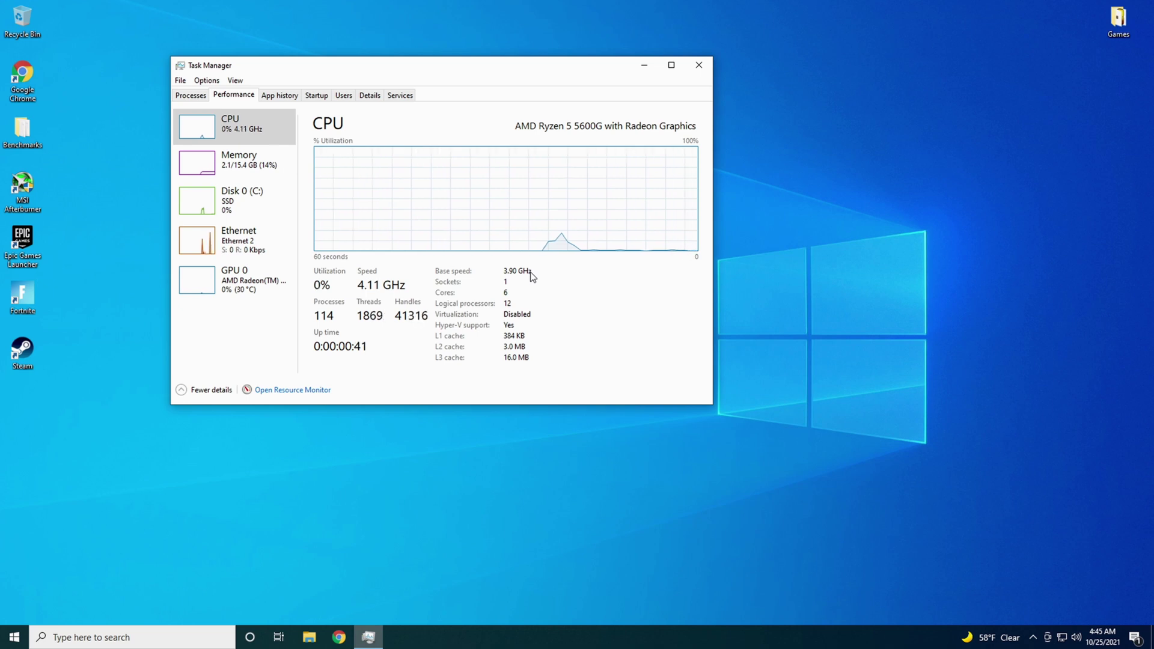
{"action": "left_click", "coordinate": [229, 175]}
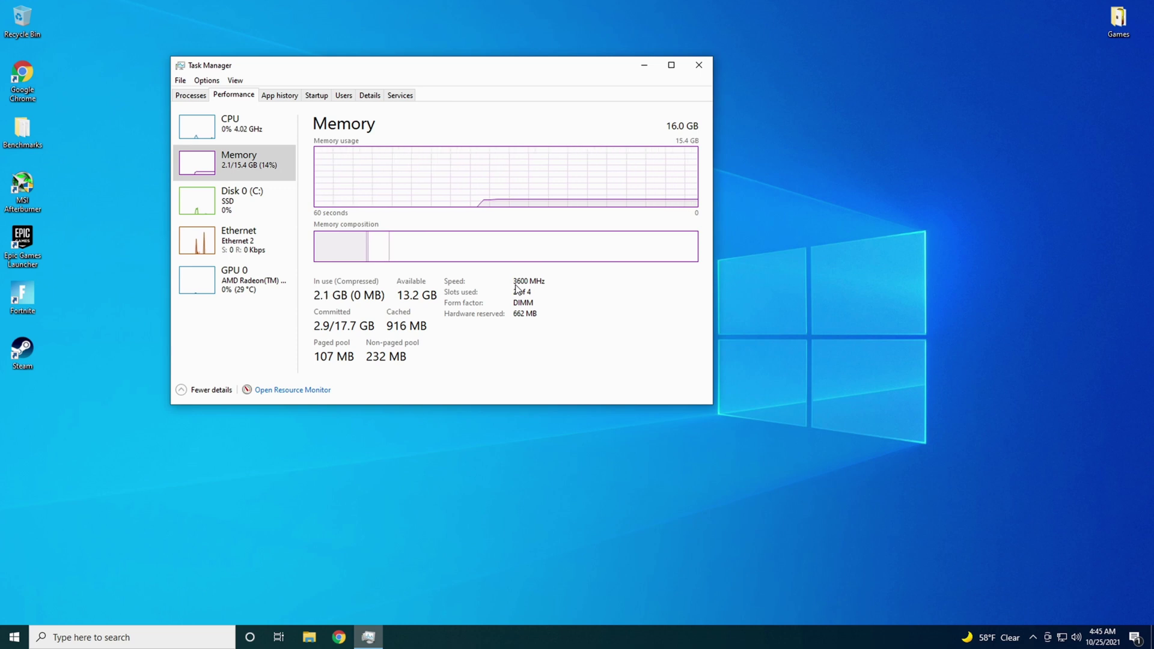
- Close Task Manager and start HWiNFO64 as administrator in sensors-only mode
{"action": "left_click", "coordinate": [709, 68]}
{"action": "left_click", "coordinate": [135, 642]}
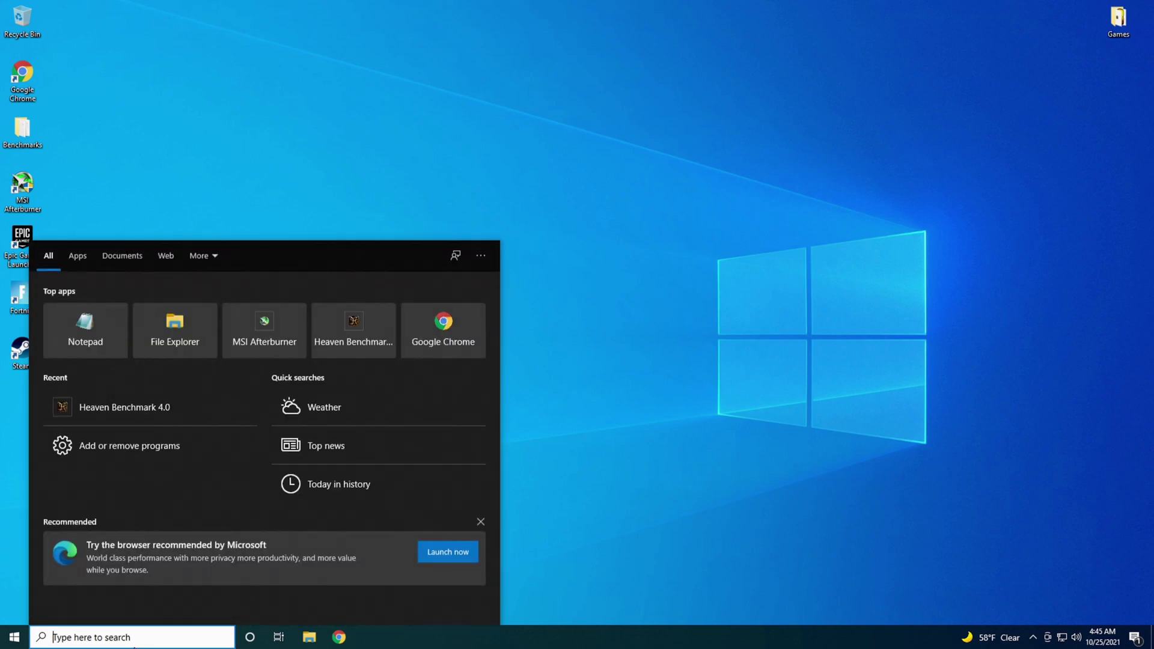
{"action": "type", "text": "h"}
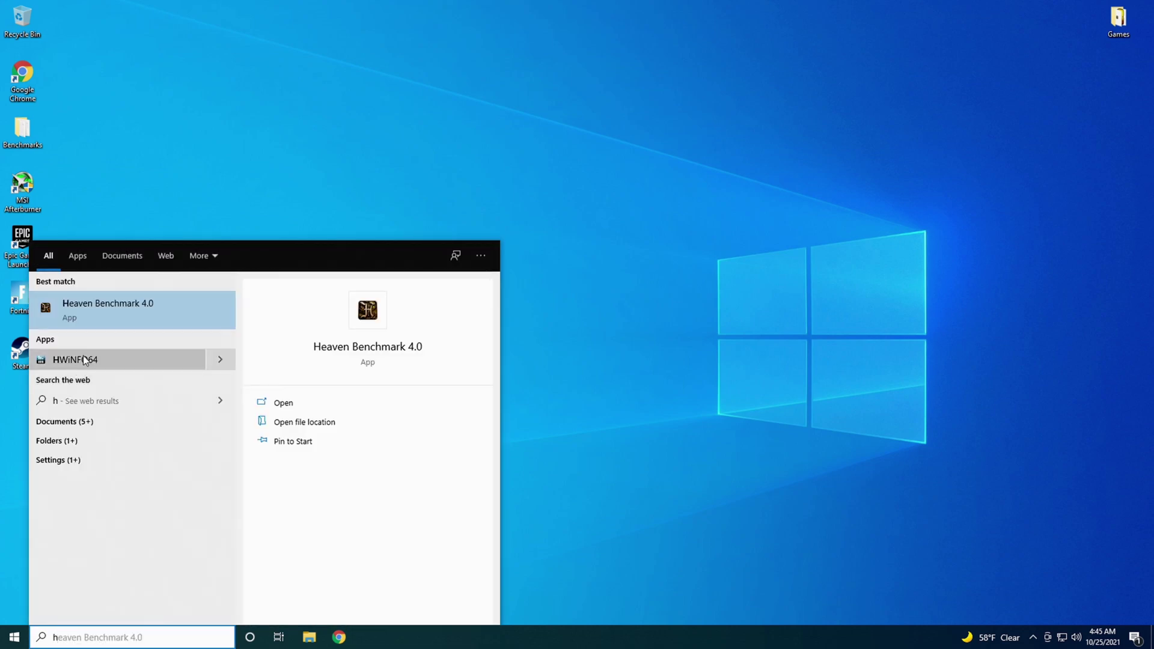
{"action": "left_click", "coordinate": [84, 359]}
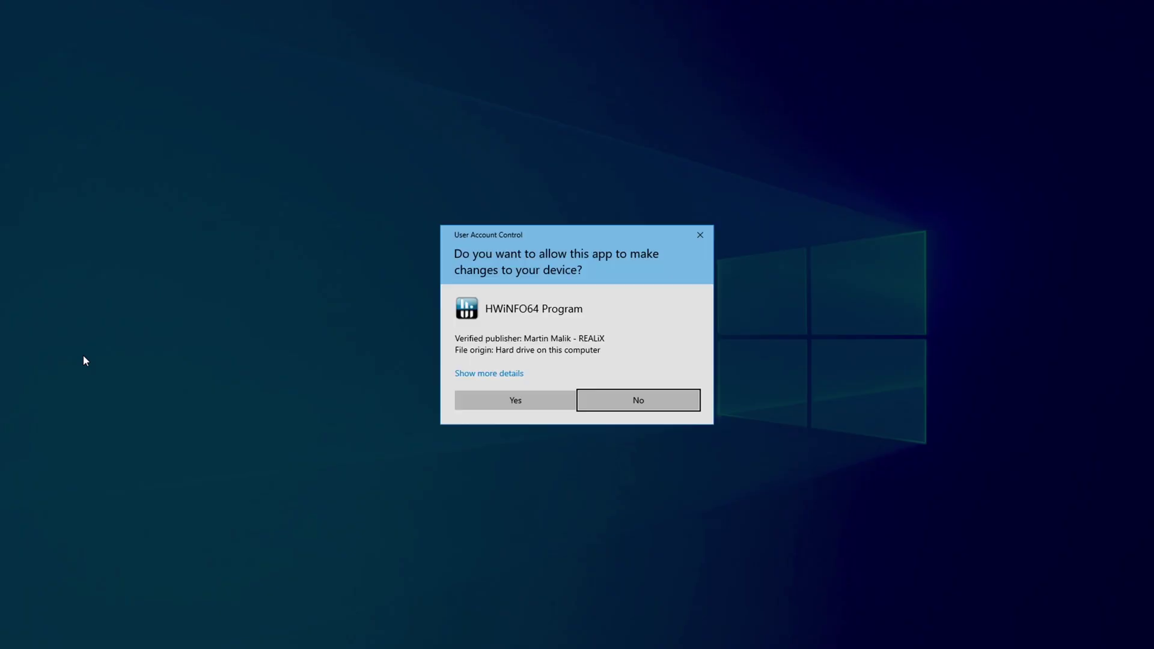
{"action": "left_click", "coordinate": [538, 406]}
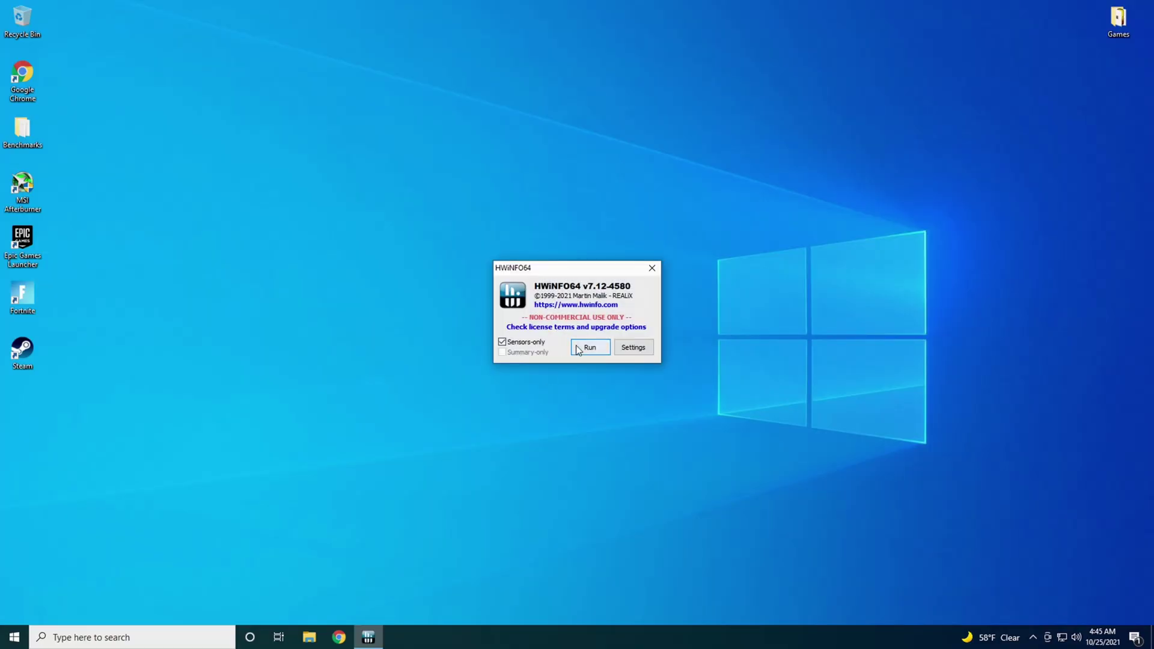
{"action": "left_click", "coordinate": [580, 349]}
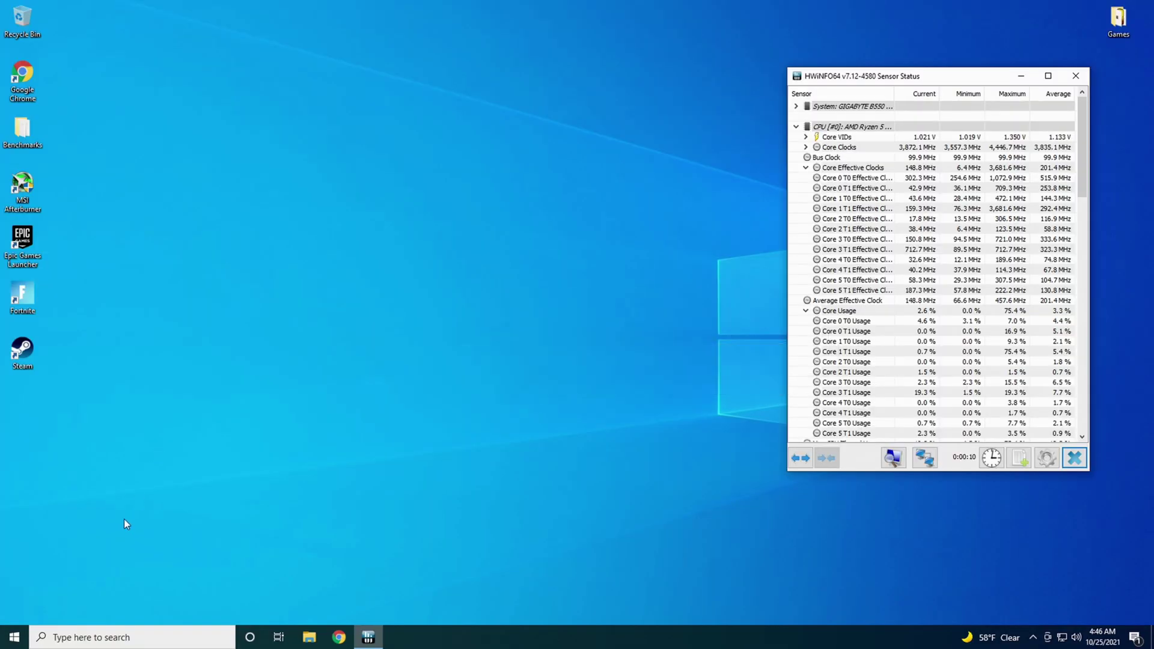
{"action": "left_click", "coordinate": [112, 642]}
- Launch Cinebench R23, start the CPU (Multi Core) test, and bring HWiNFO64 sensors forward
{"action": "type", "text": "cin"}
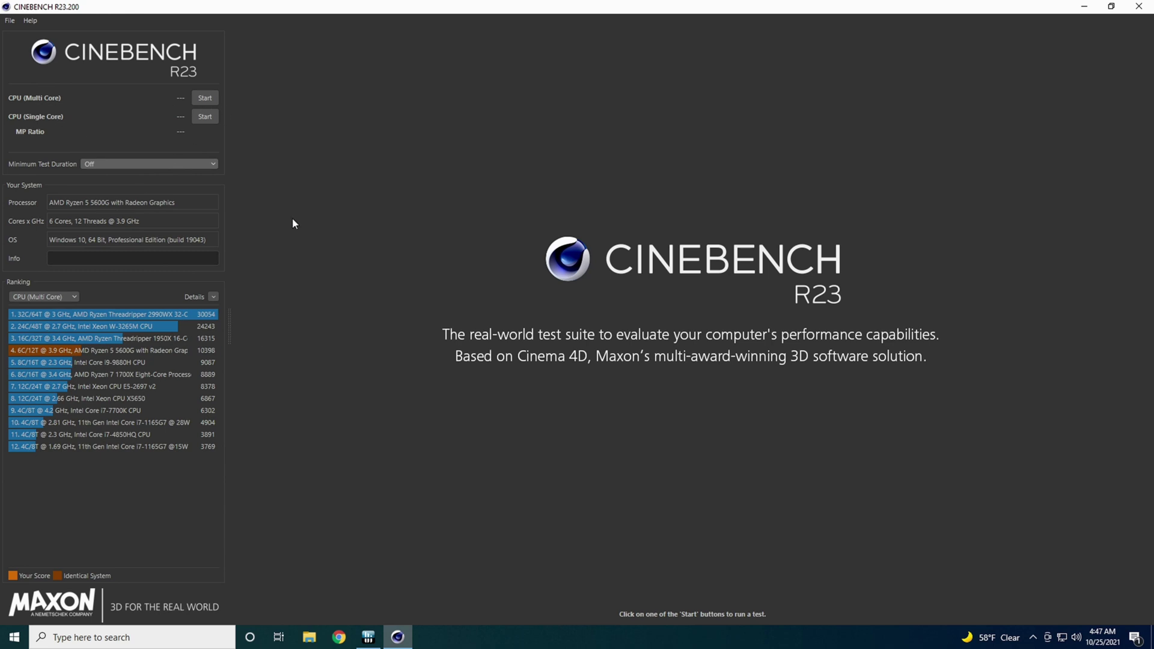
{"action": "left_click", "coordinate": [198, 98]}
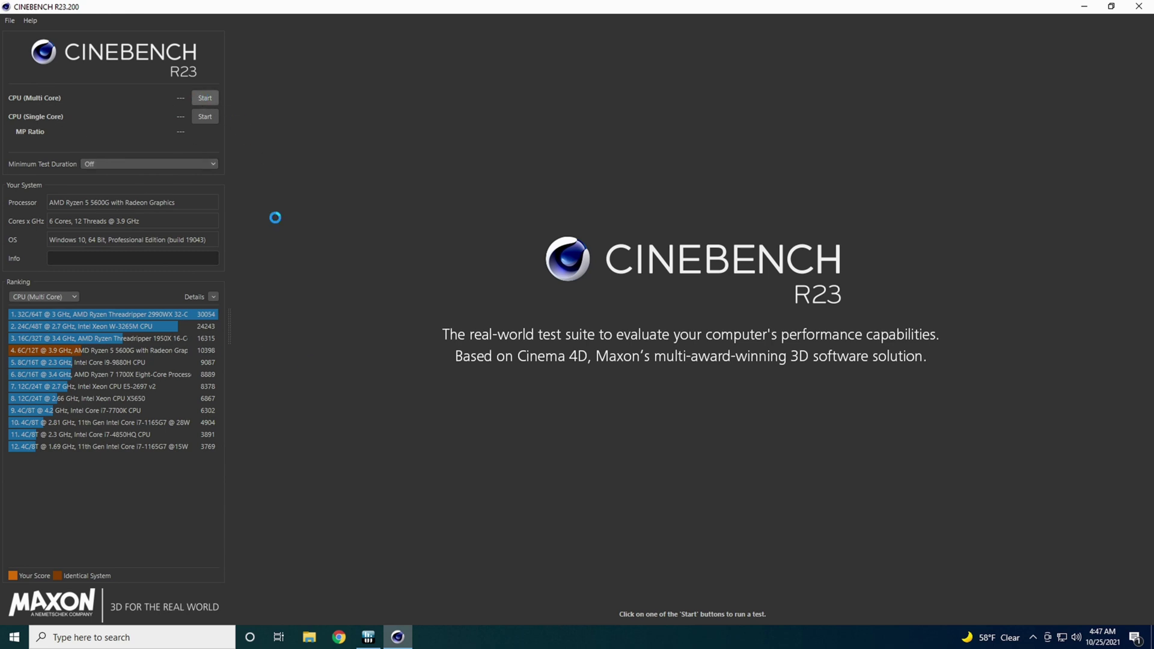
{"action": "left_click", "coordinate": [375, 641]}
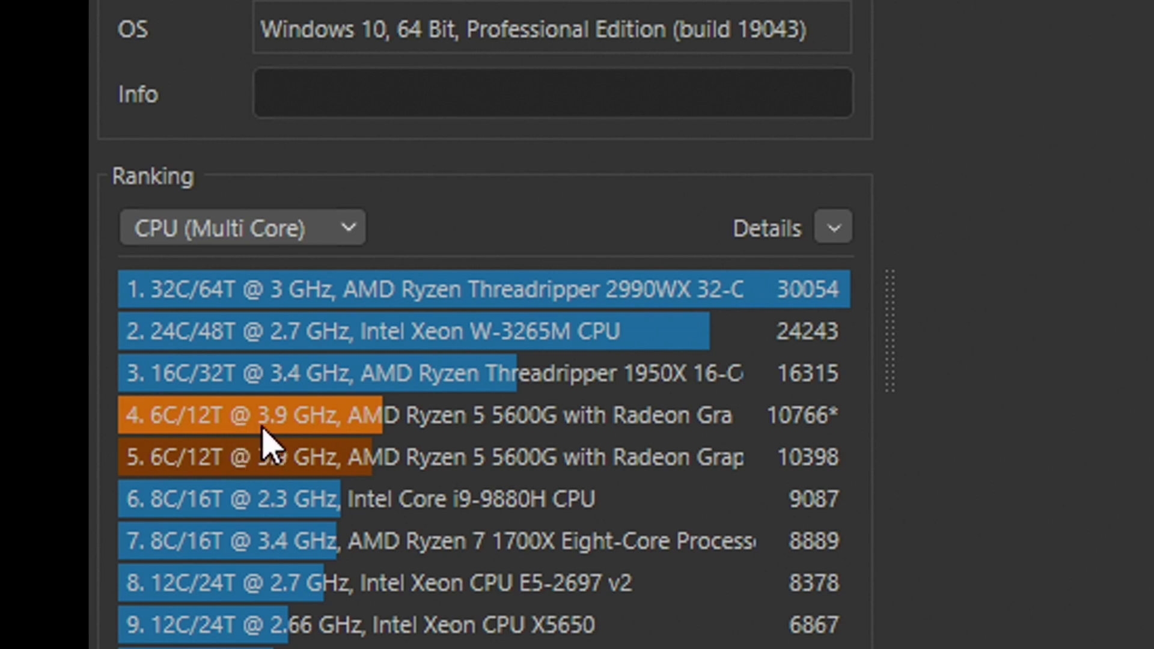
- Compare the 10766 multi-core score with the ranking's 10398 and review HWiNFO64's 4,374.8 MHz peak clocks
{"action": "mouse_move", "coordinate": [278, 430]}
{"action": "mouse_move", "coordinate": [776, 429]}
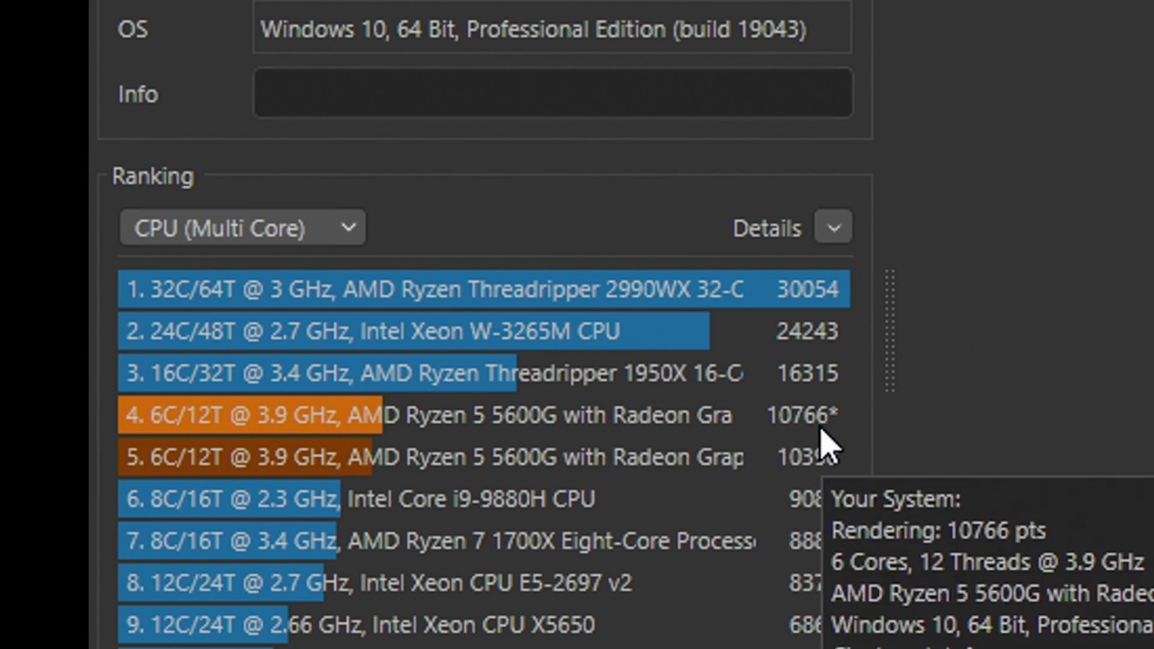
{"action": "mouse_move", "coordinate": [778, 464]}
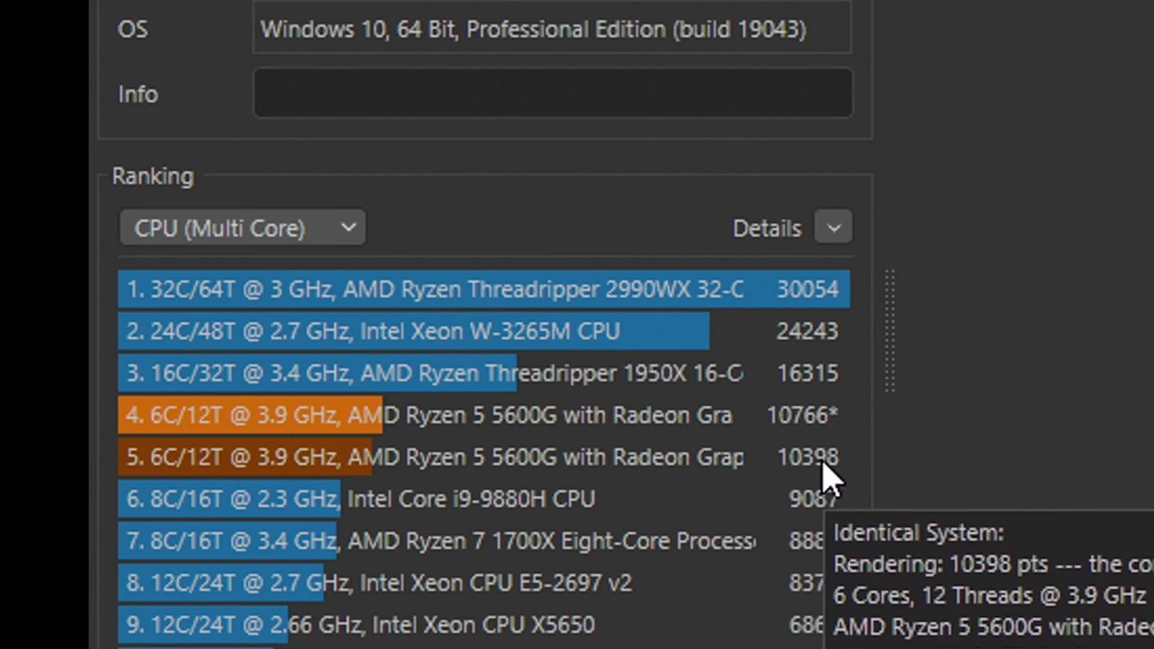
{"action": "mouse_move", "coordinate": [808, 448]}
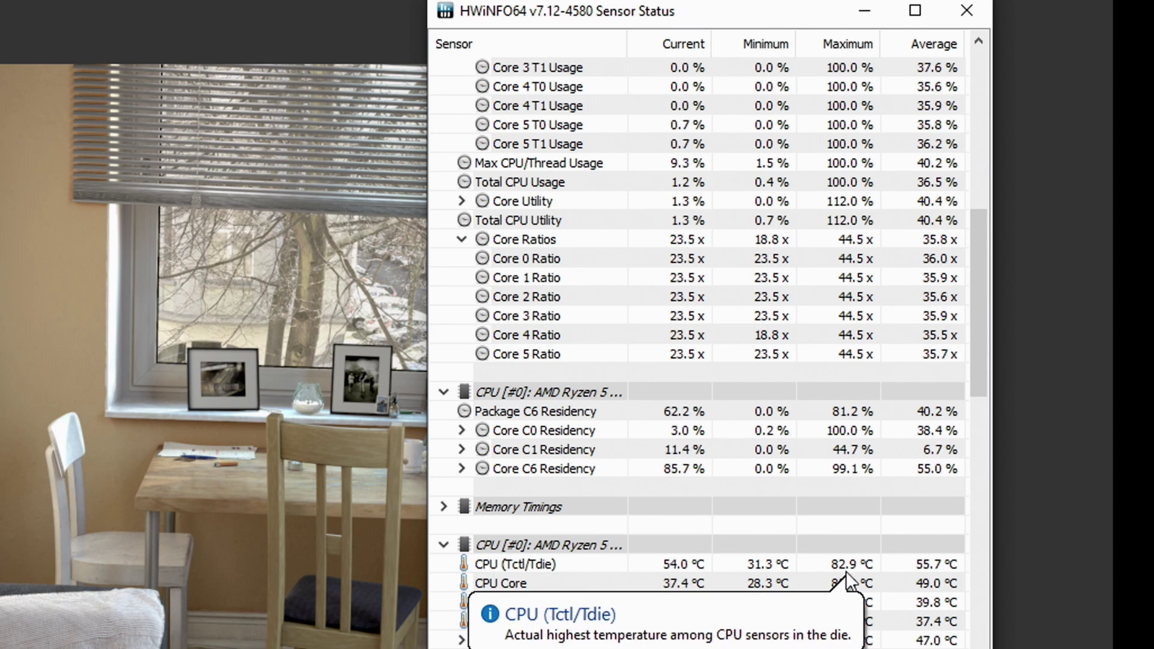
{"action": "scroll", "coordinate": [846, 571], "scroll_direction": "up", "scroll_amount": 8}
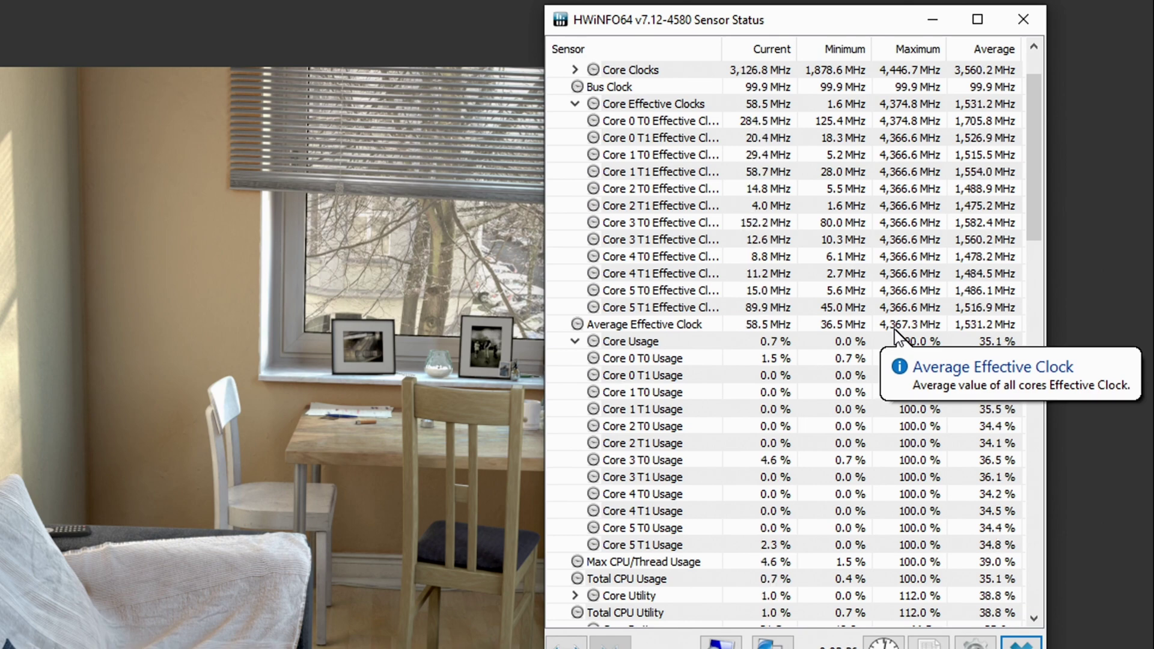
{"action": "mouse_move", "coordinate": [880, 336]}
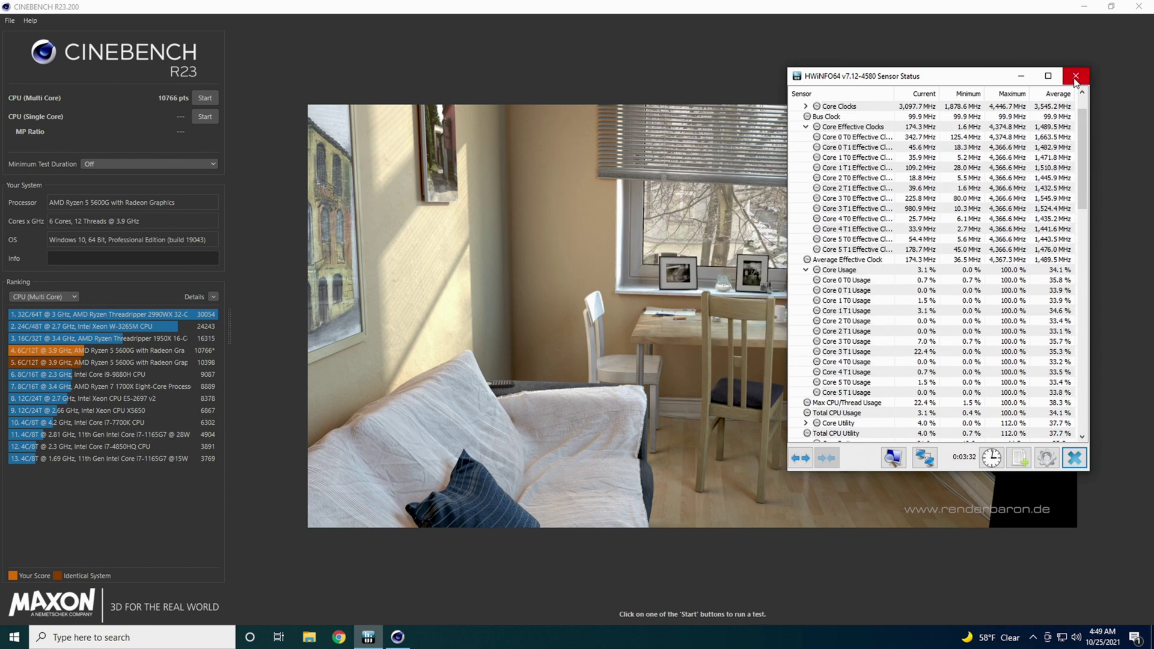
- Close HWiNFO64 and Cinebench, then restart Windows to enter the BIOS
{"action": "left_click", "coordinate": [1075, 77]}
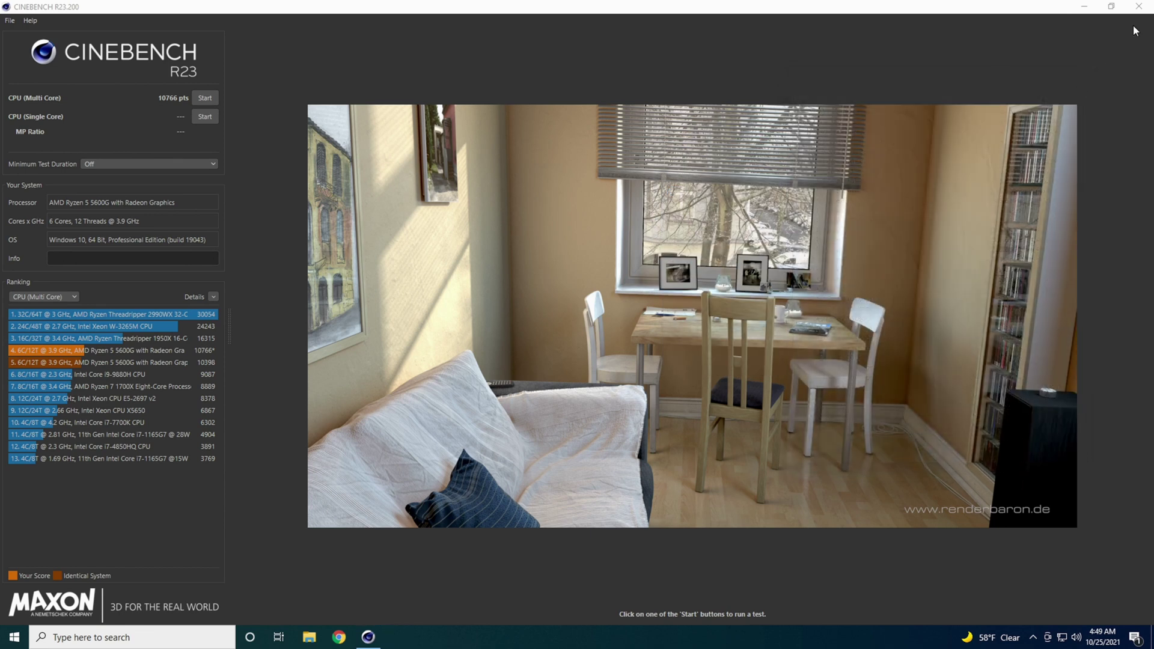
{"action": "left_click", "coordinate": [1139, 8]}
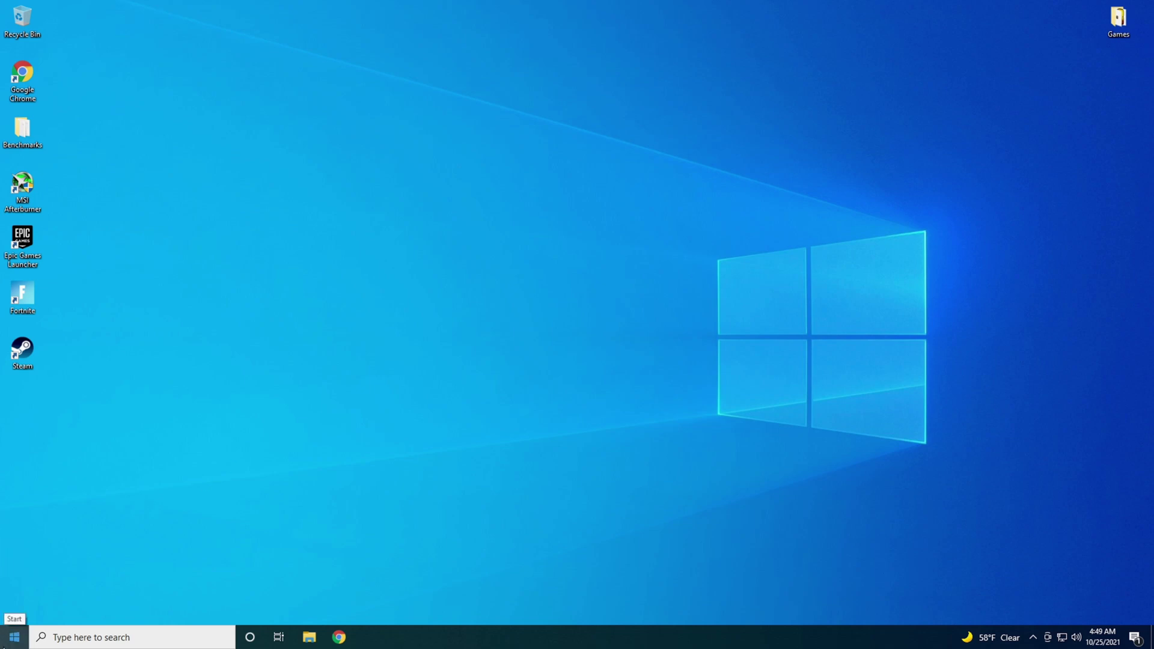
{"action": "left_click", "coordinate": [5, 640]}
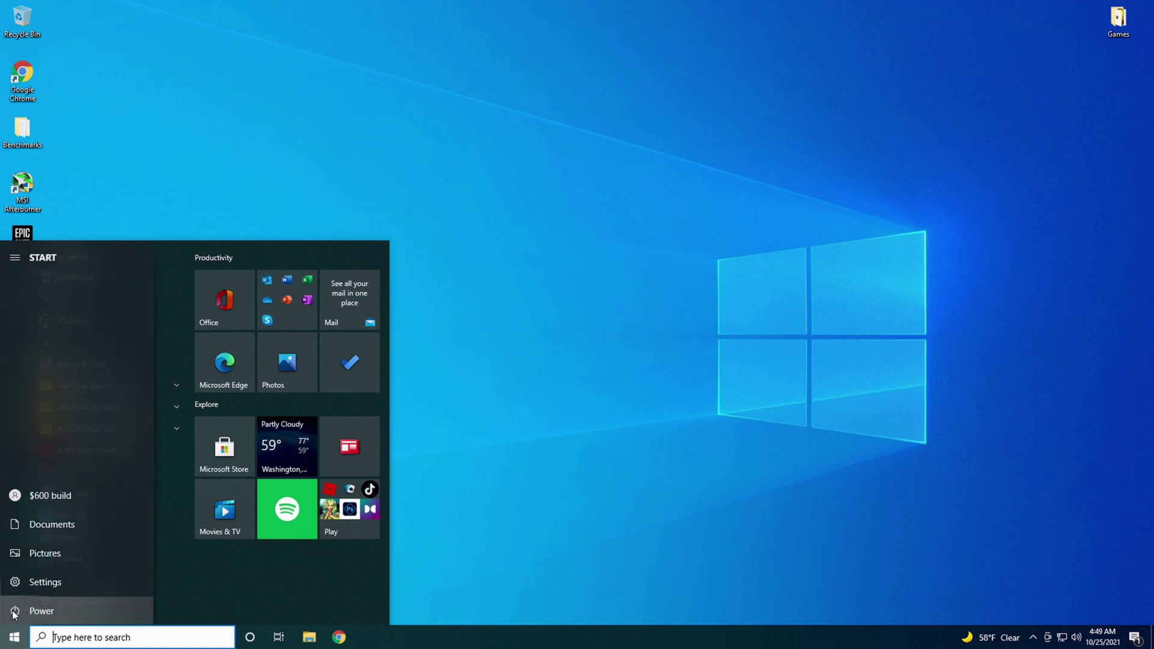
{"action": "left_click", "coordinate": [14, 611]}
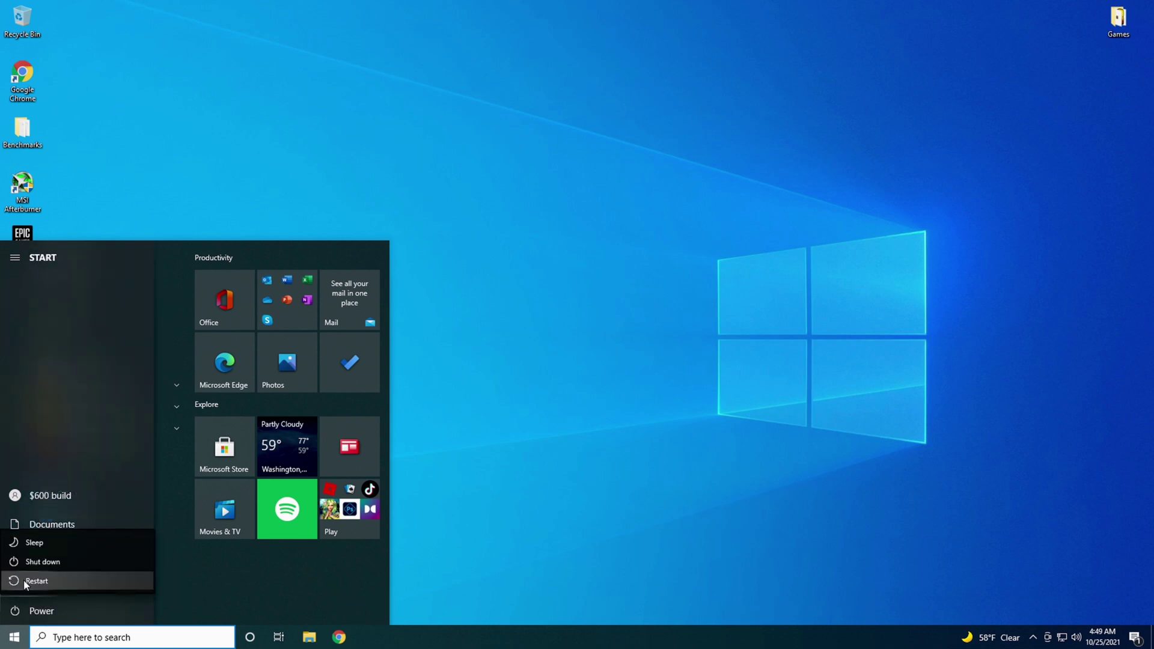
{"action": "left_click", "coordinate": [25, 580]}
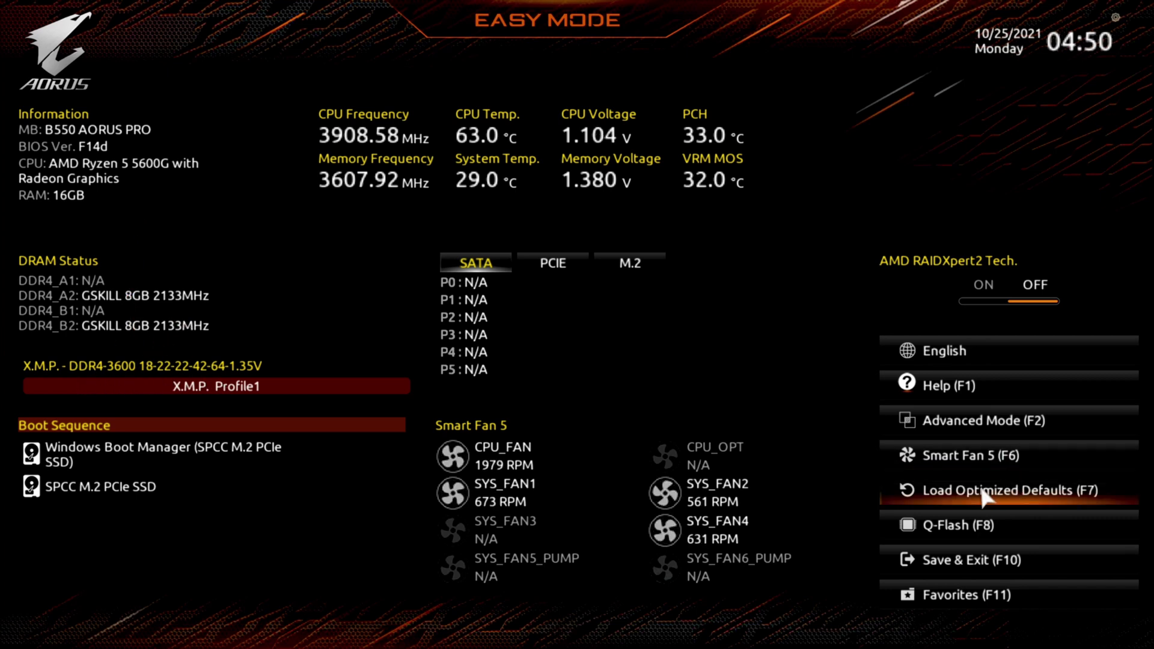
- Switch the BIOS to Advanced Mode to show the Tweaker page
{"action": "left_click", "coordinate": [976, 420]}
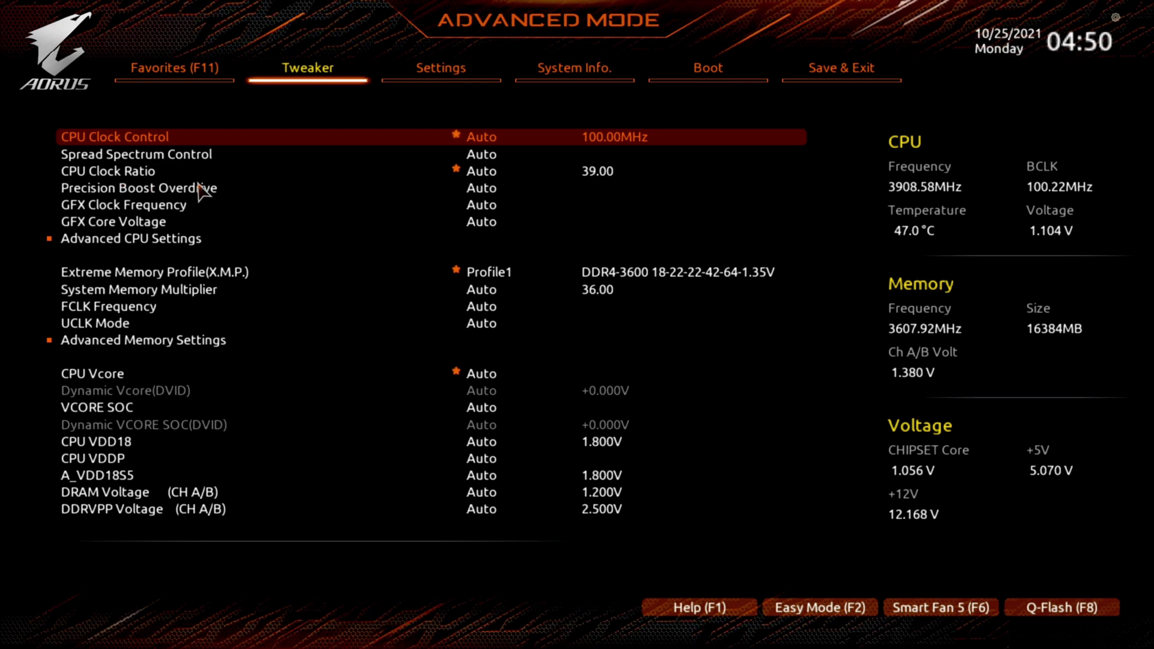
- Disable Precision Boost Overdrive and set CPU Clock Ratio to 47.00
{"action": "left_click", "coordinate": [142, 190]}
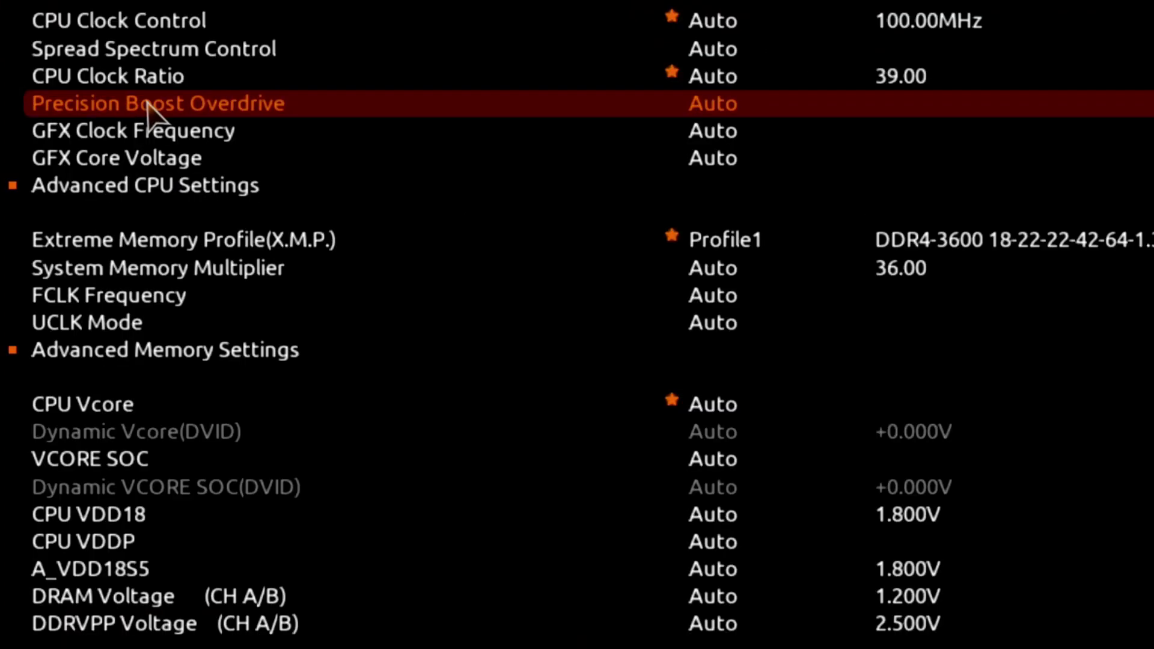
{"action": "left_click", "coordinate": [721, 108]}
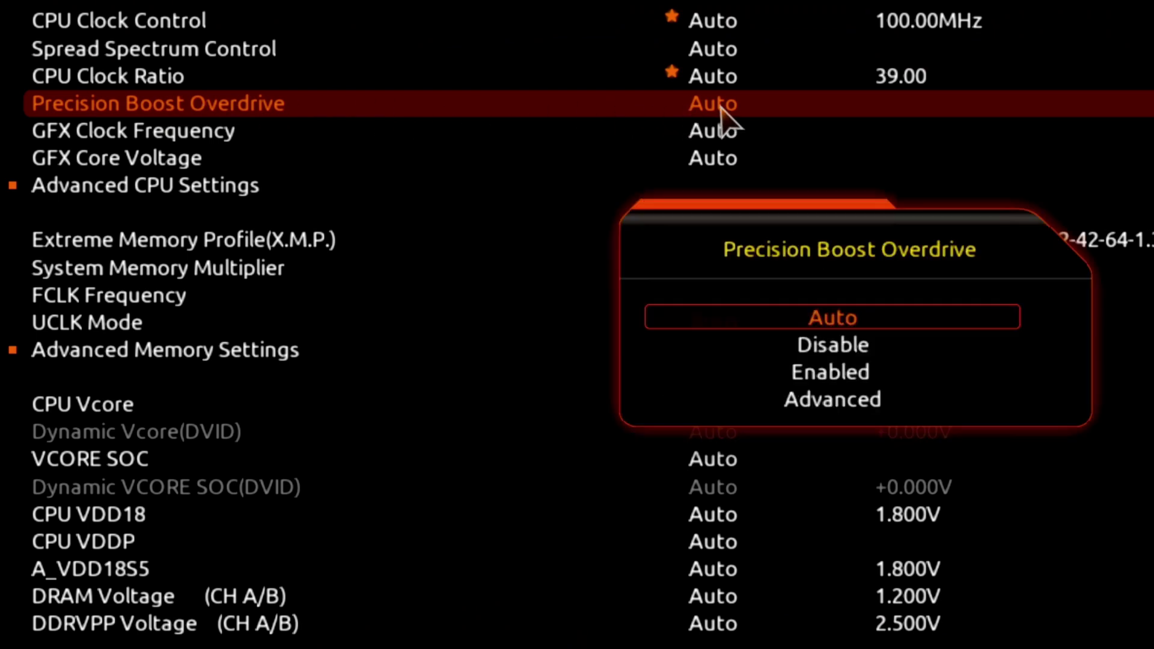
{"action": "left_click", "coordinate": [849, 353]}
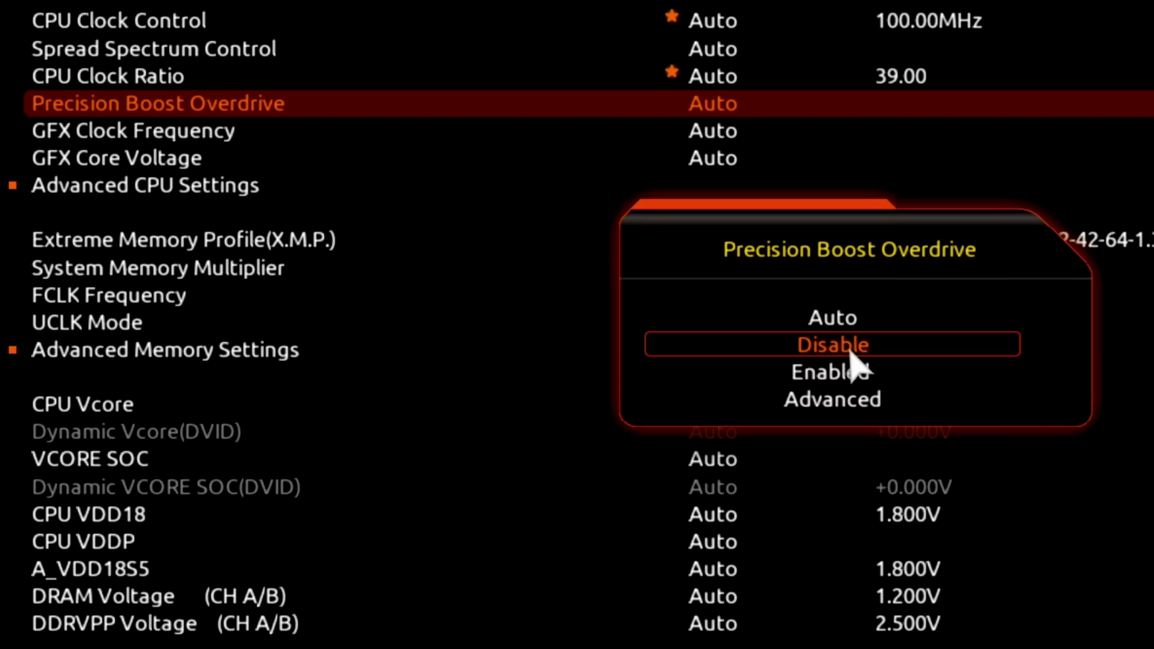
{"action": "left_click", "coordinate": [850, 353]}
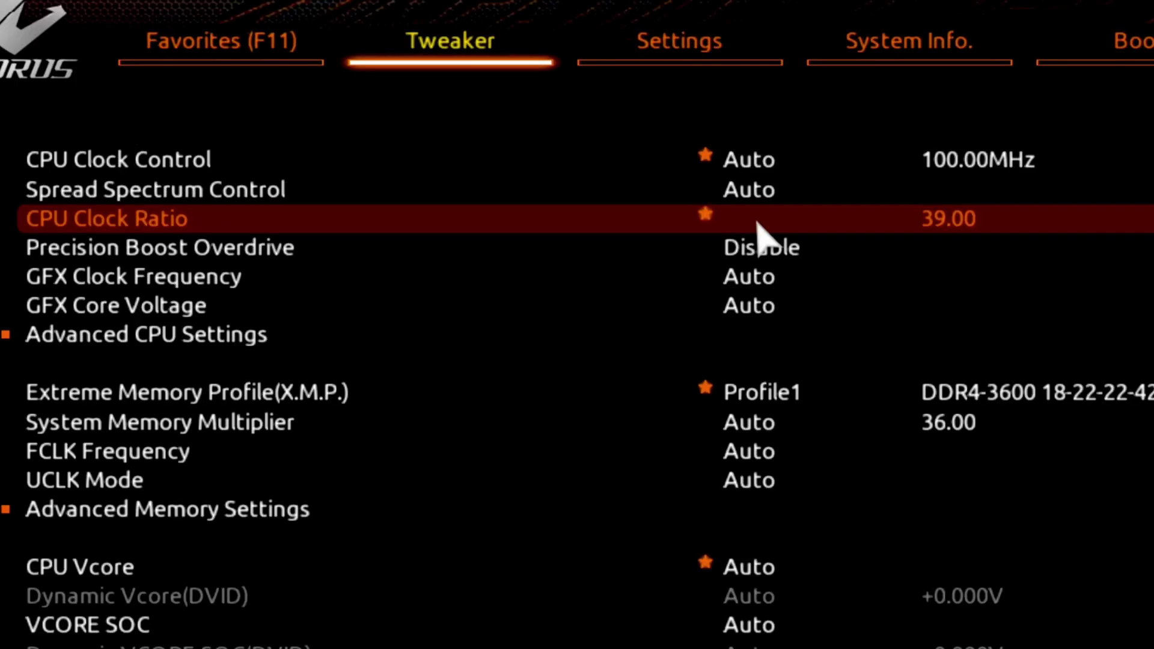
{"action": "type", "text": "47"}
{"action": "key", "text": "Return"}
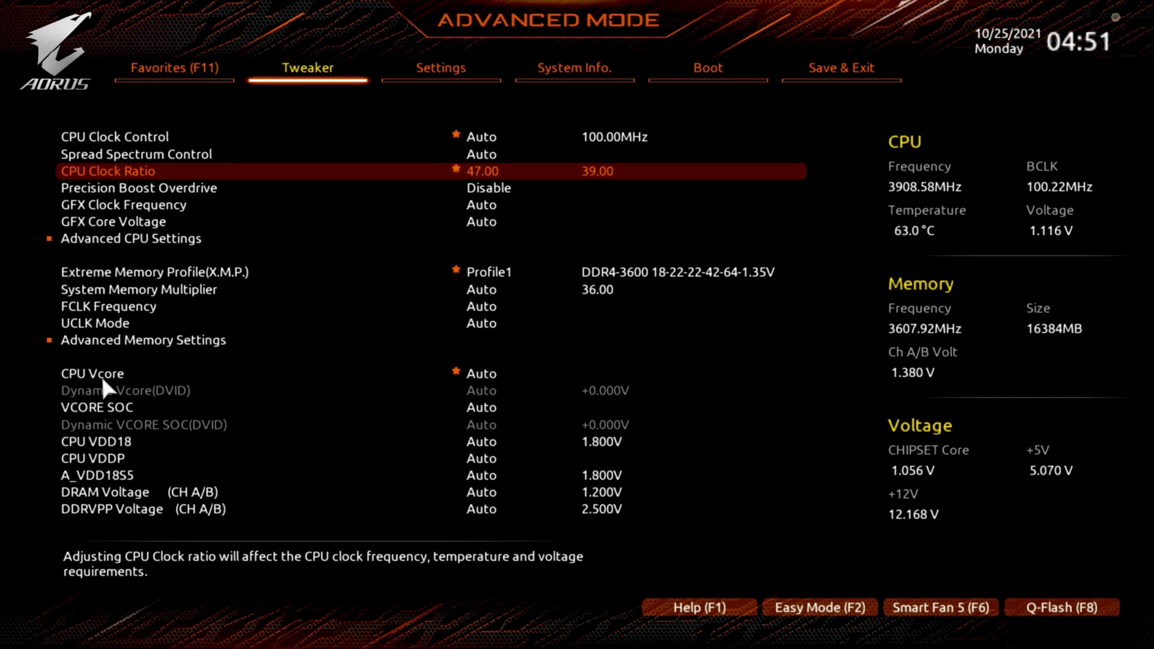
- Set CPU Vcore manually to 1.352V
{"action": "left_click", "coordinate": [490, 374]}
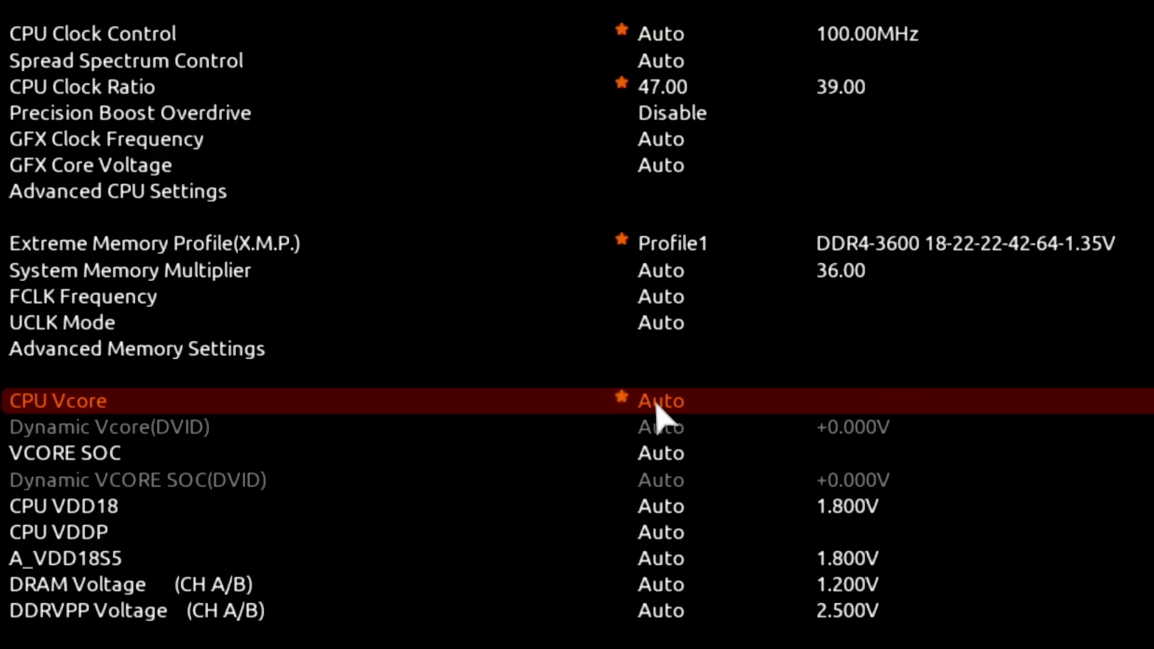
{"action": "type", "text": "1.352"}
{"action": "key", "text": "Return"}
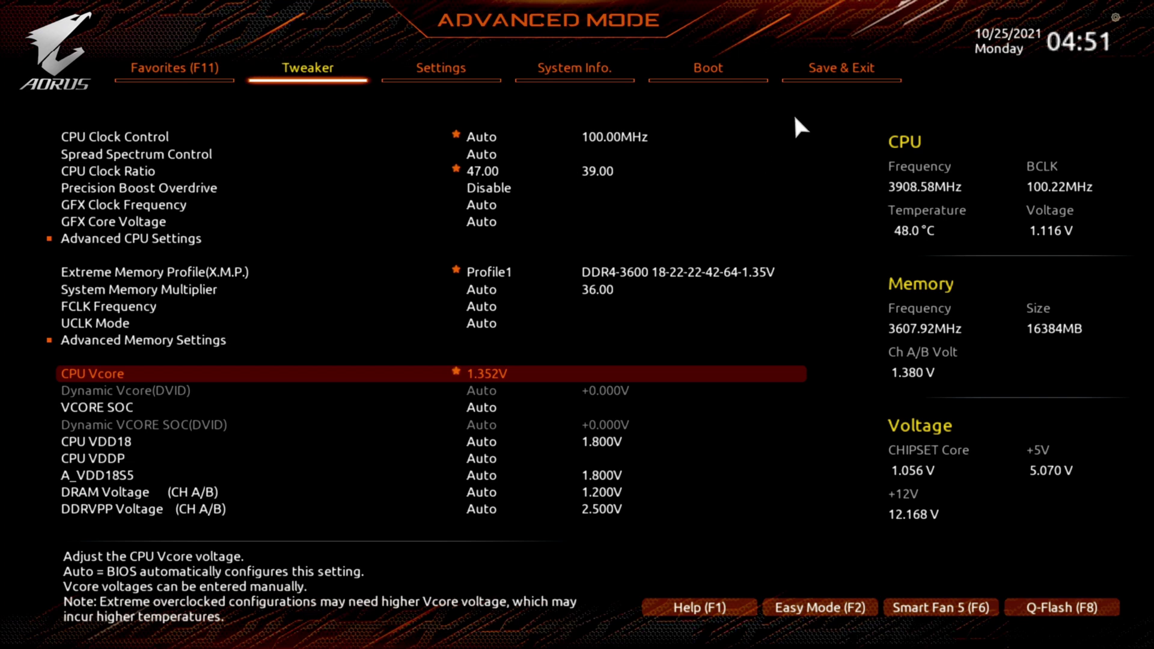
- Save the BIOS changes with Save & Exit Setup and reboot into Windows
{"action": "left_click", "coordinate": [834, 71]}
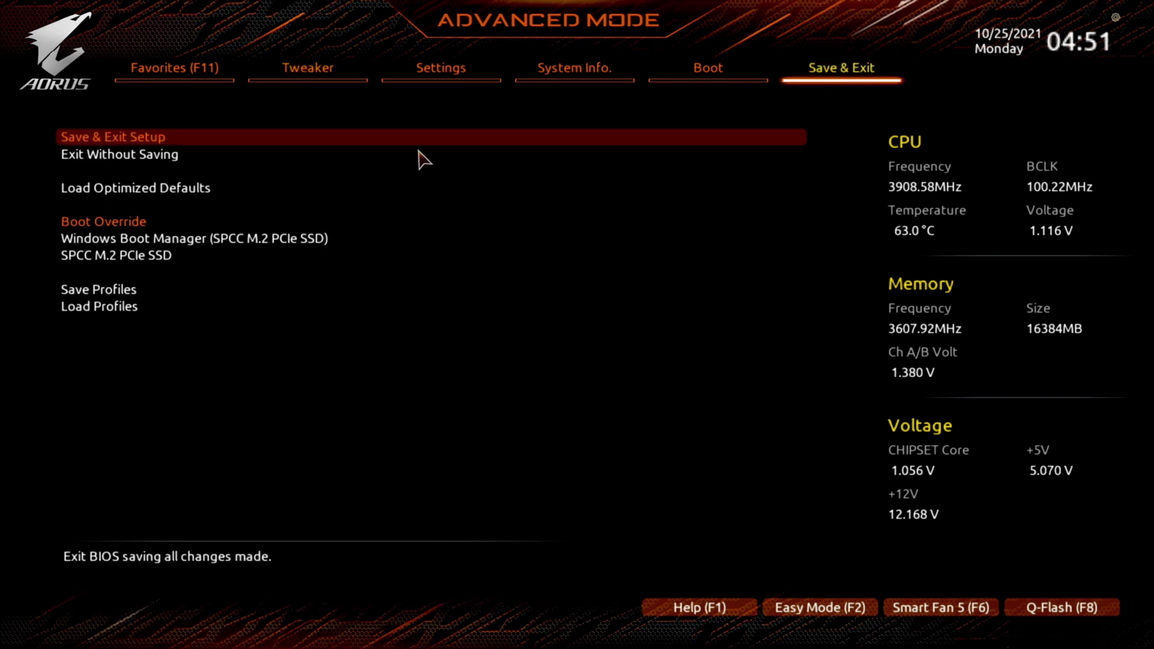
{"action": "left_click", "coordinate": [173, 140]}
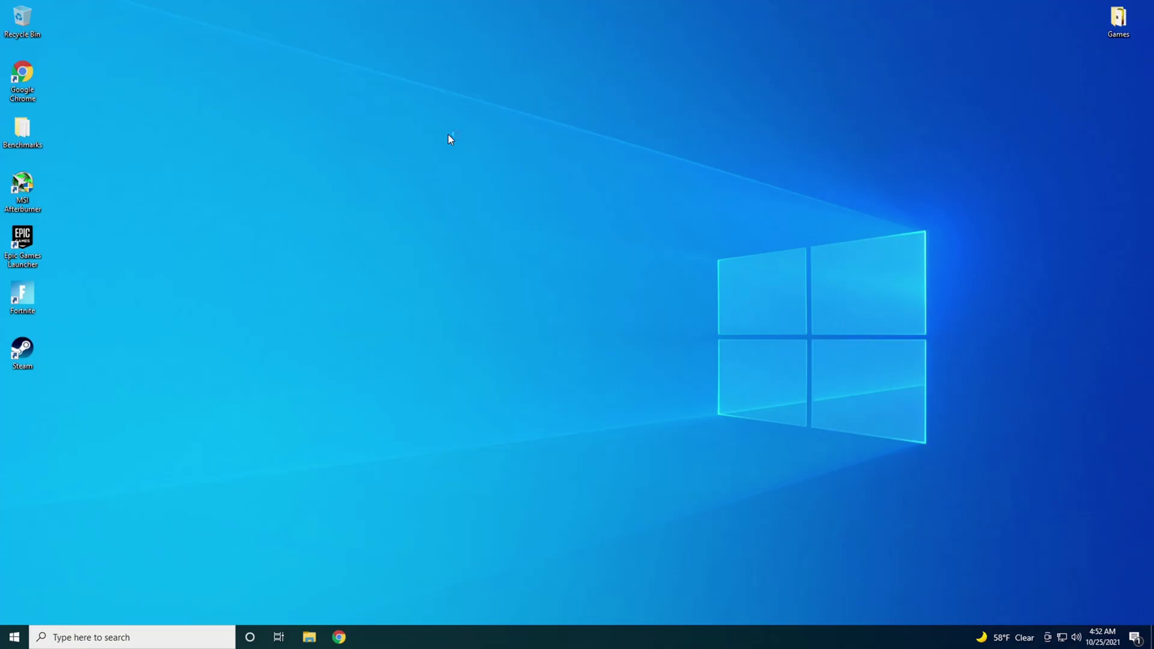
- Confirm in Task Manager the CPU runs at 4.68 GHz and memory at 3600 MHz, then close it
{"action": "right_click", "coordinate": [481, 638]}
{"action": "left_click", "coordinate": [549, 581]}
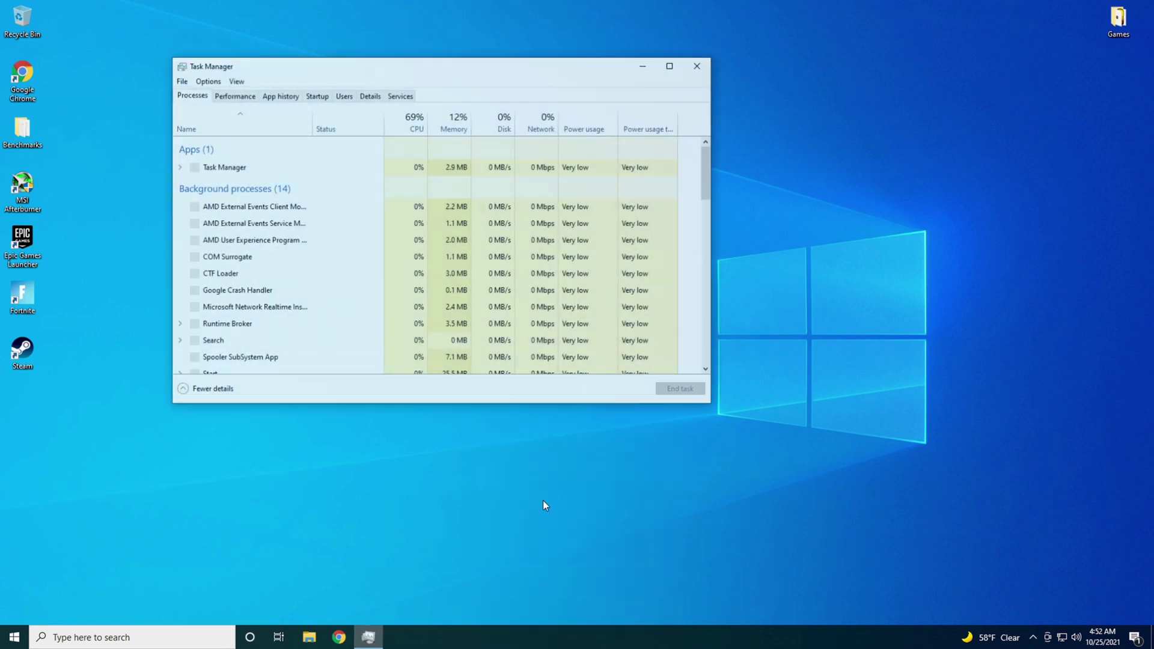
{"action": "left_click", "coordinate": [236, 98]}
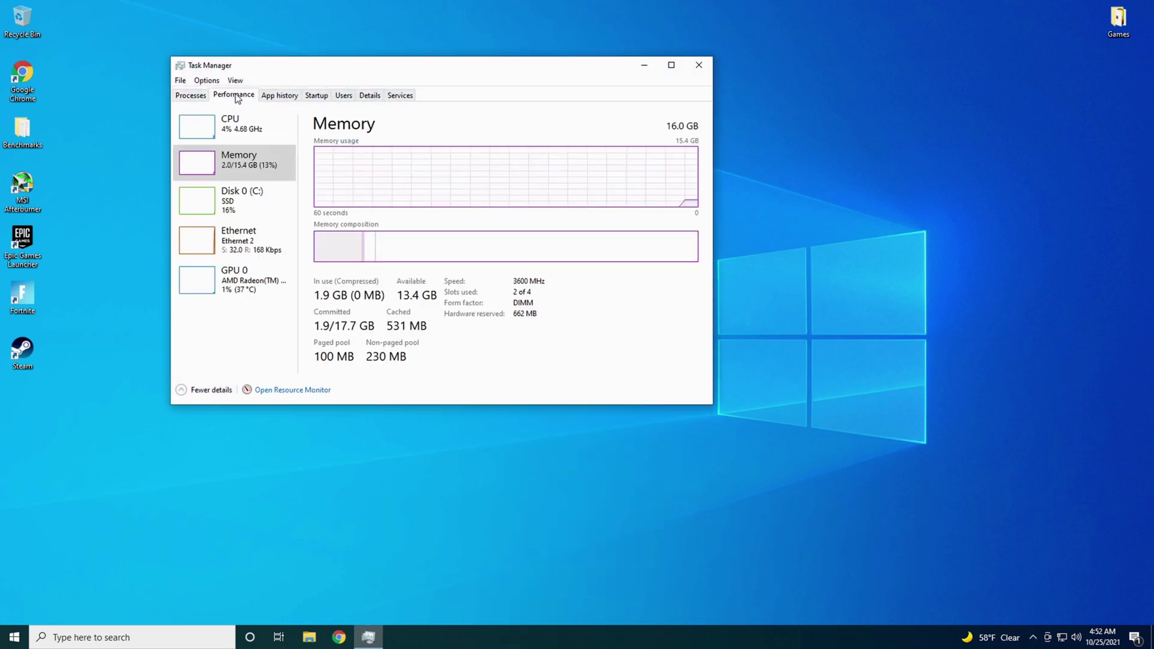
{"action": "left_click", "coordinate": [218, 137]}
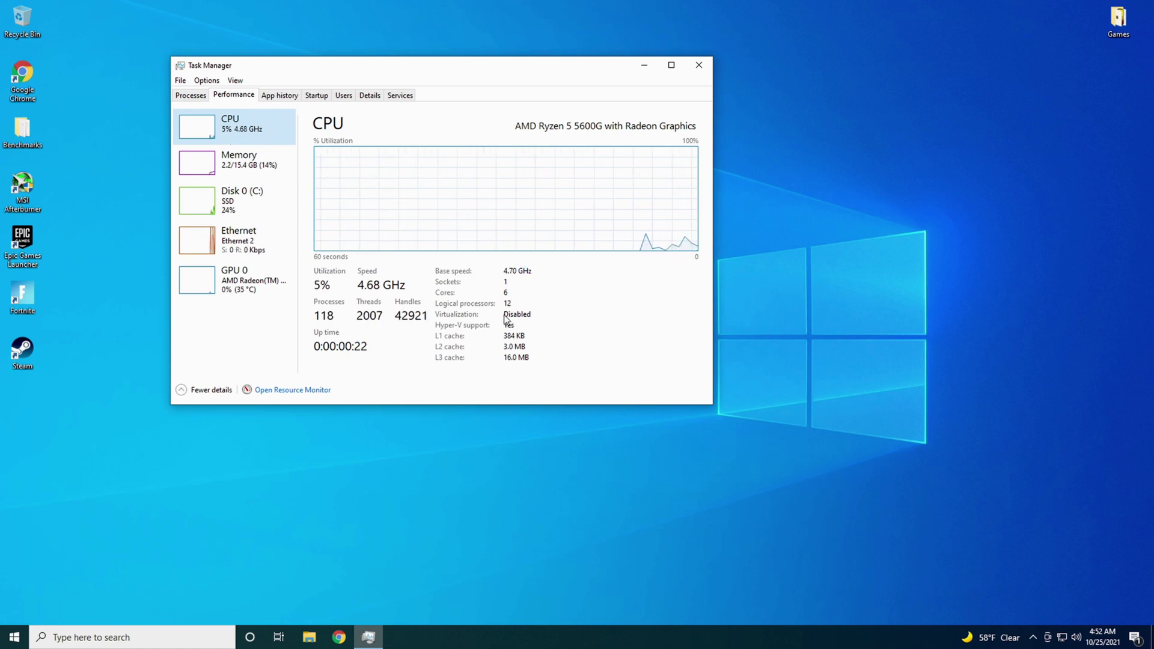
{"action": "left_click", "coordinate": [249, 173]}
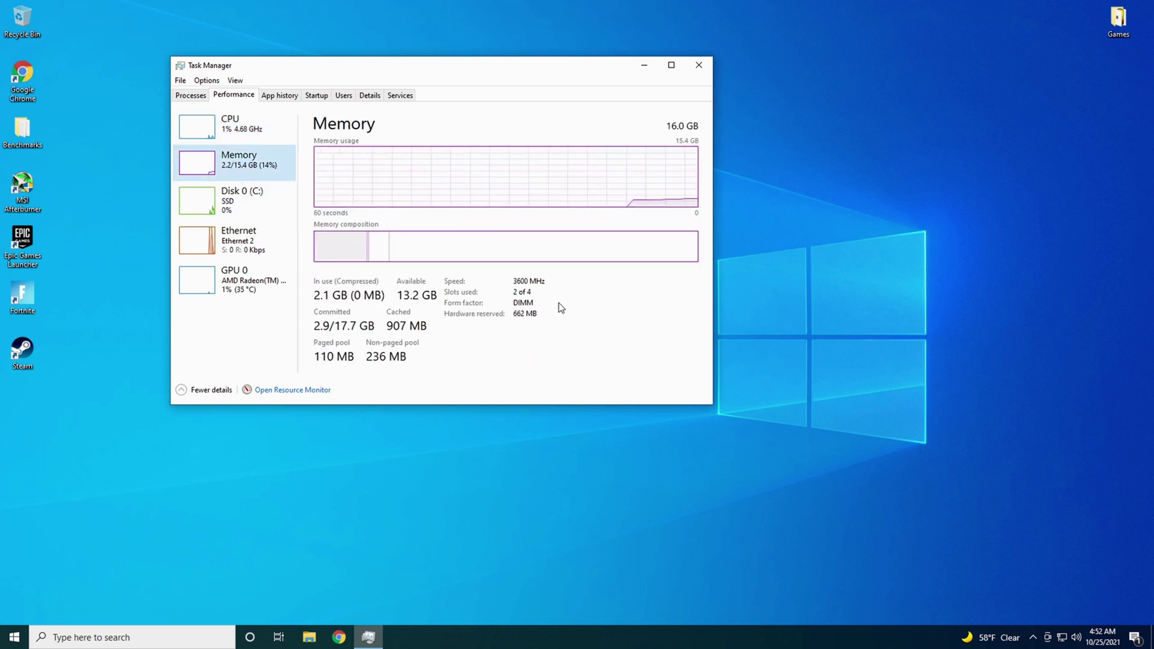
{"action": "left_click", "coordinate": [698, 64]}
{"action": "left_click", "coordinate": [84, 637]}
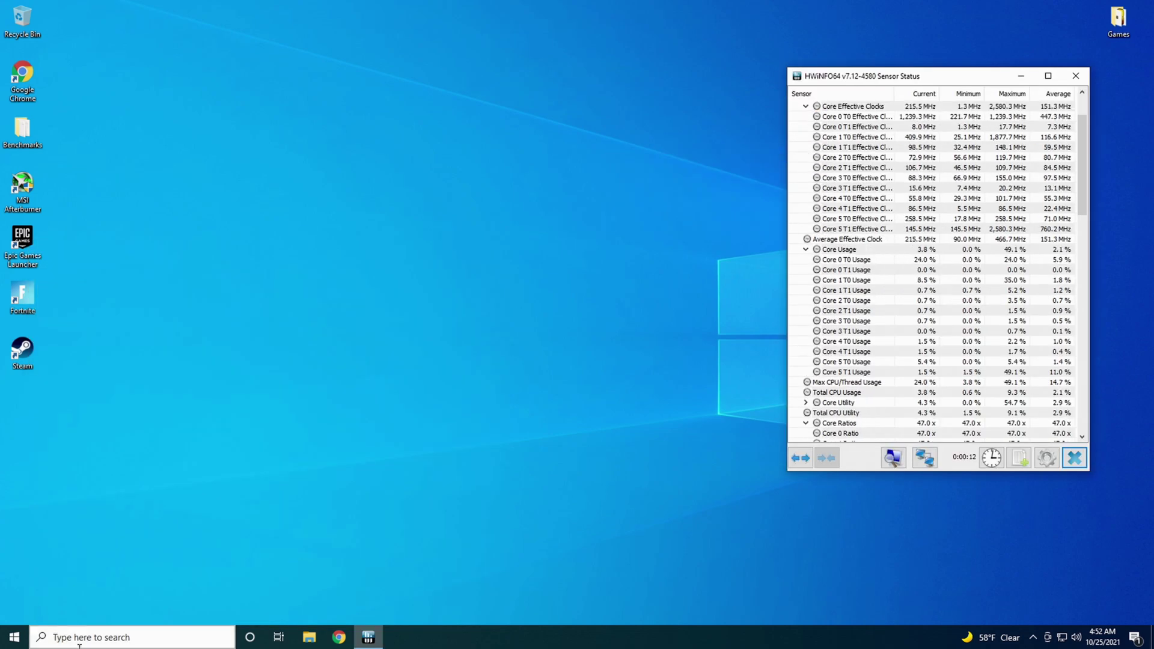
- Launch Cinebench R23, start the CPU multi-core test, and bring HWiNFO64 sensors to the front
{"action": "left_click", "coordinate": [79, 638]}
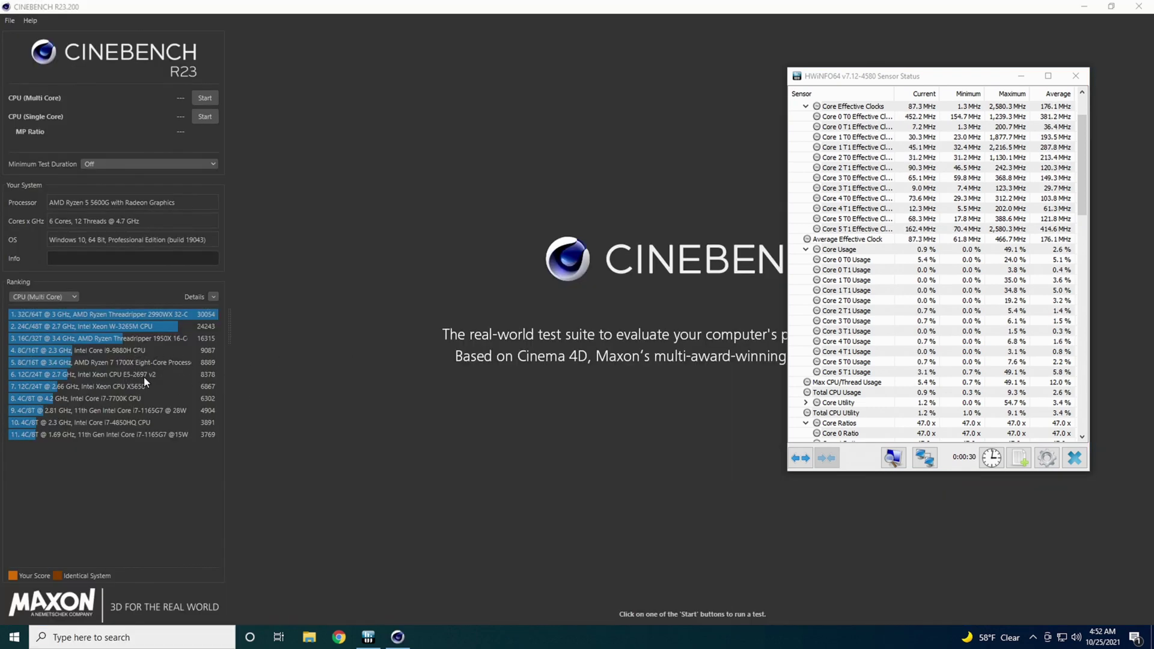
{"action": "mouse_move", "coordinate": [157, 362]}
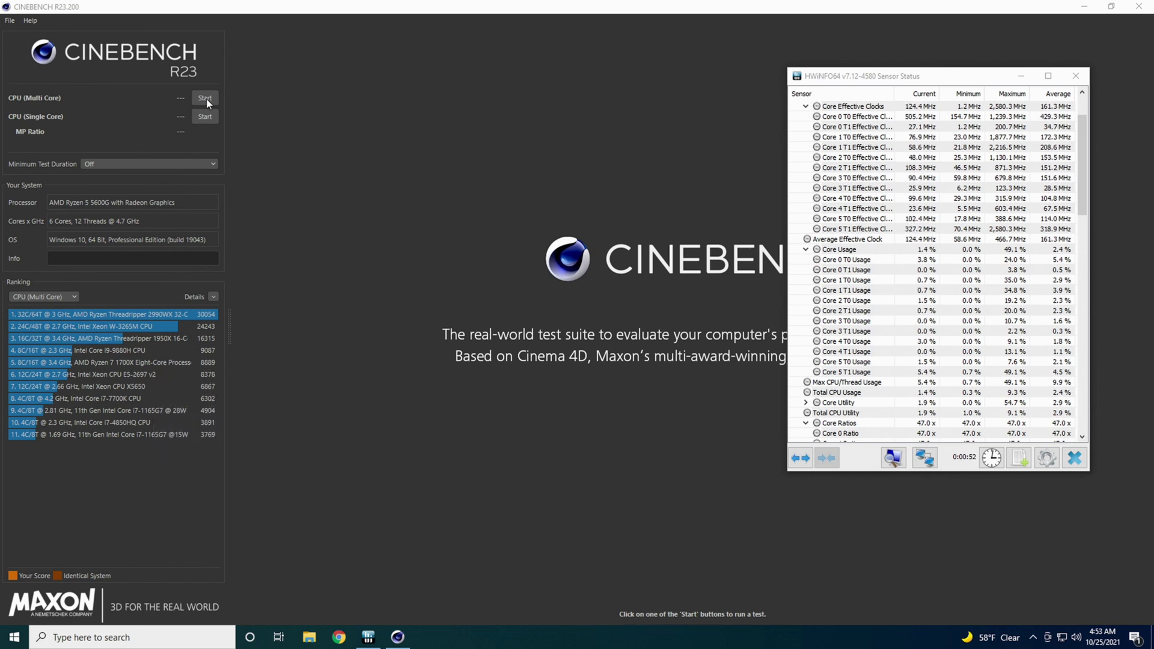
{"action": "left_click", "coordinate": [207, 98]}
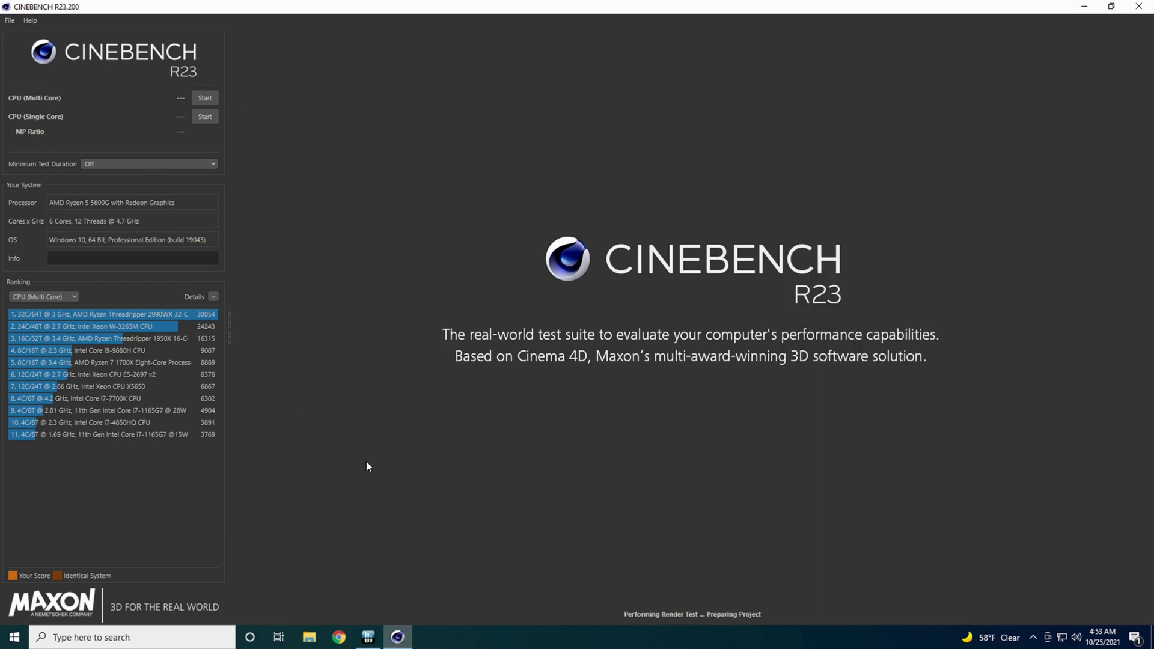
{"action": "left_click", "coordinate": [369, 637]}
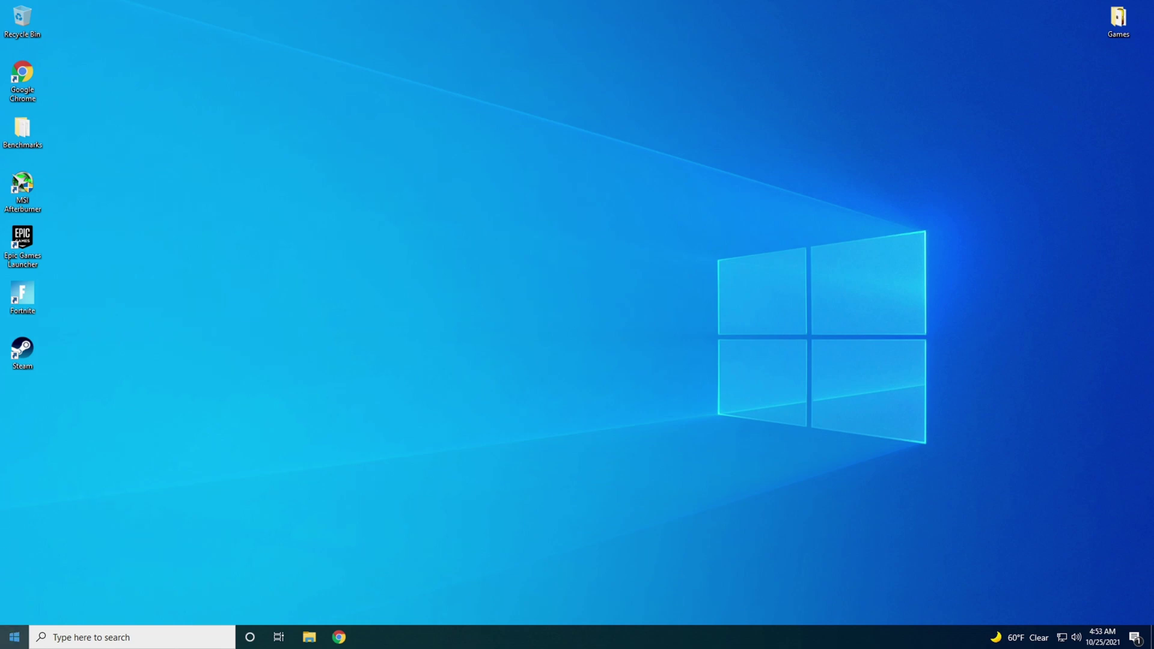
- Restart Windows from the Start menu to boot back into the BIOS
{"action": "left_click", "coordinate": [17, 635]}
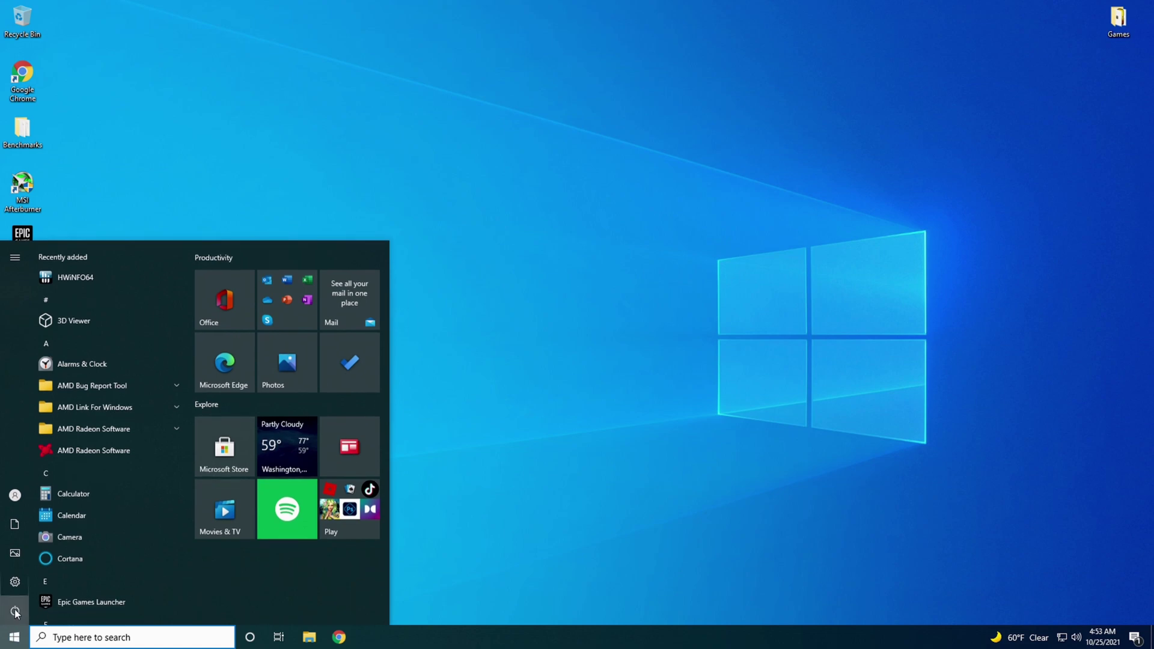
{"action": "left_click", "coordinate": [15, 611]}
{"action": "left_click", "coordinate": [28, 576]}
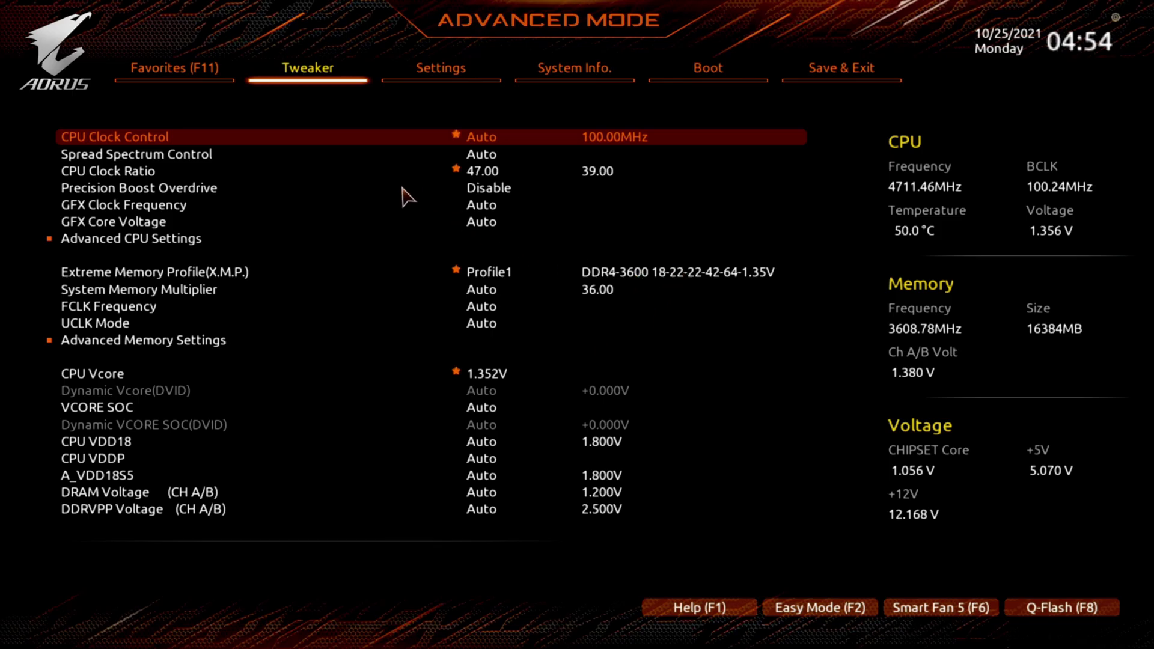
- Set CPU Clock Ratio to 46.00 and request Save & Exit Setup
{"action": "left_click", "coordinate": [484, 177]}
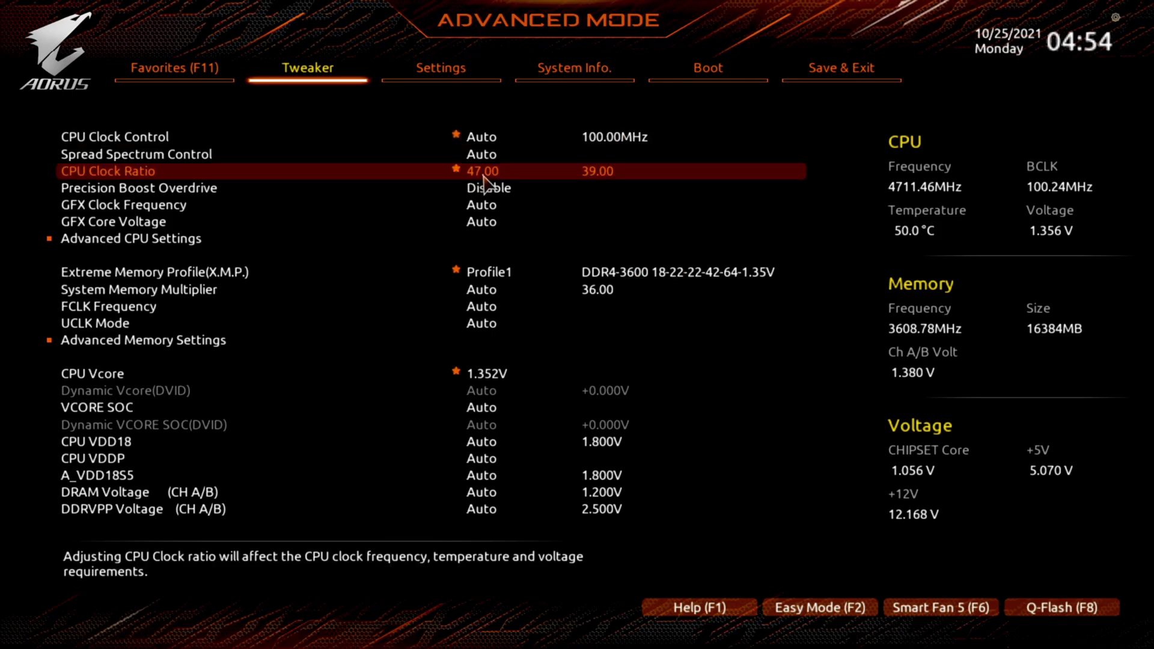
{"action": "type", "text": "4"}
{"action": "left_click", "coordinate": [841, 67]}
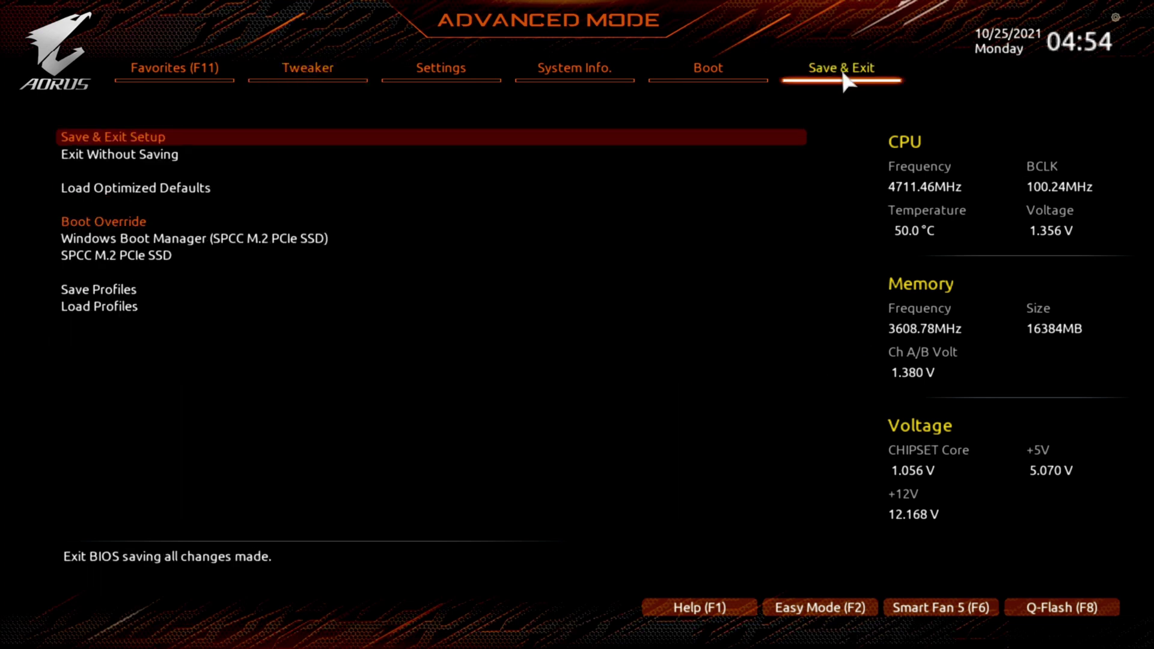
{"action": "left_click", "coordinate": [251, 138]}
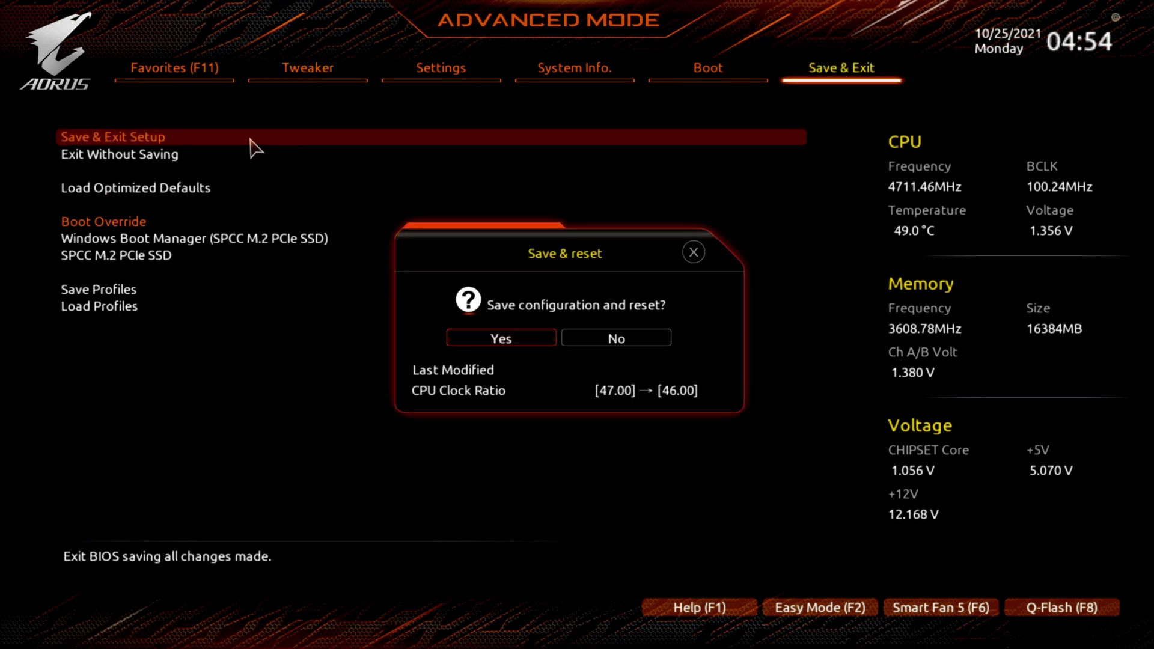
- Confirm the BIOS save and reset, then check the 4.58 GHz CPU speed in Task Manager
{"action": "left_click", "coordinate": [502, 338]}
{"action": "right_click", "coordinate": [490, 636]}
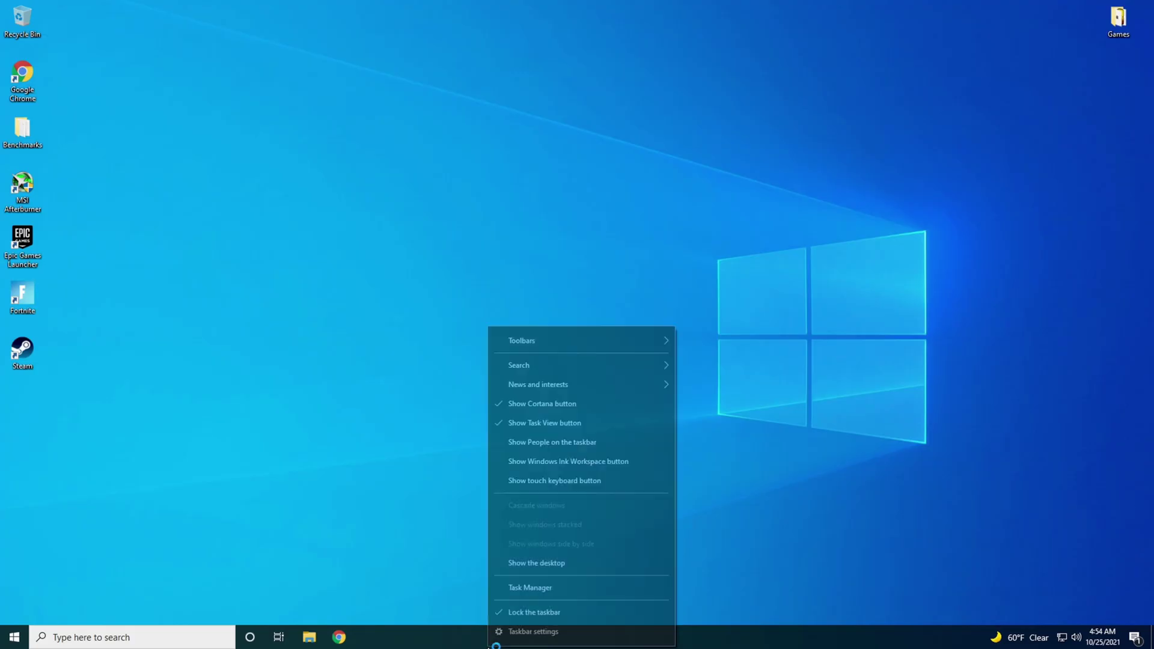
{"action": "left_click", "coordinate": [516, 590]}
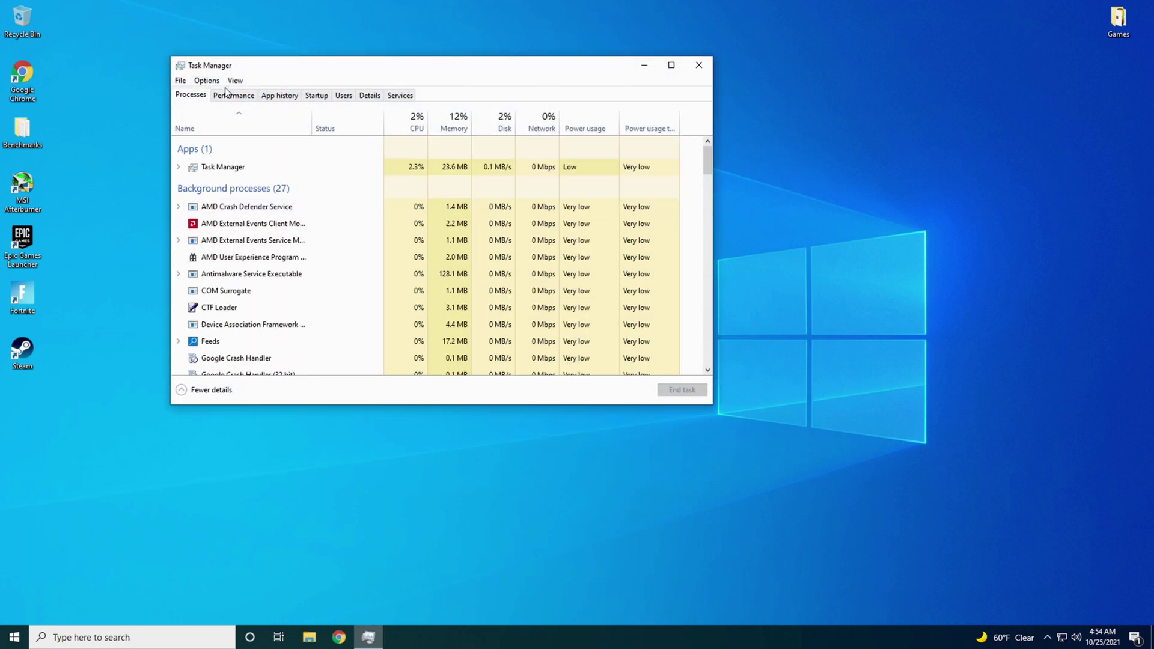
{"action": "left_click", "coordinate": [228, 94]}
{"action": "left_click", "coordinate": [243, 137]}
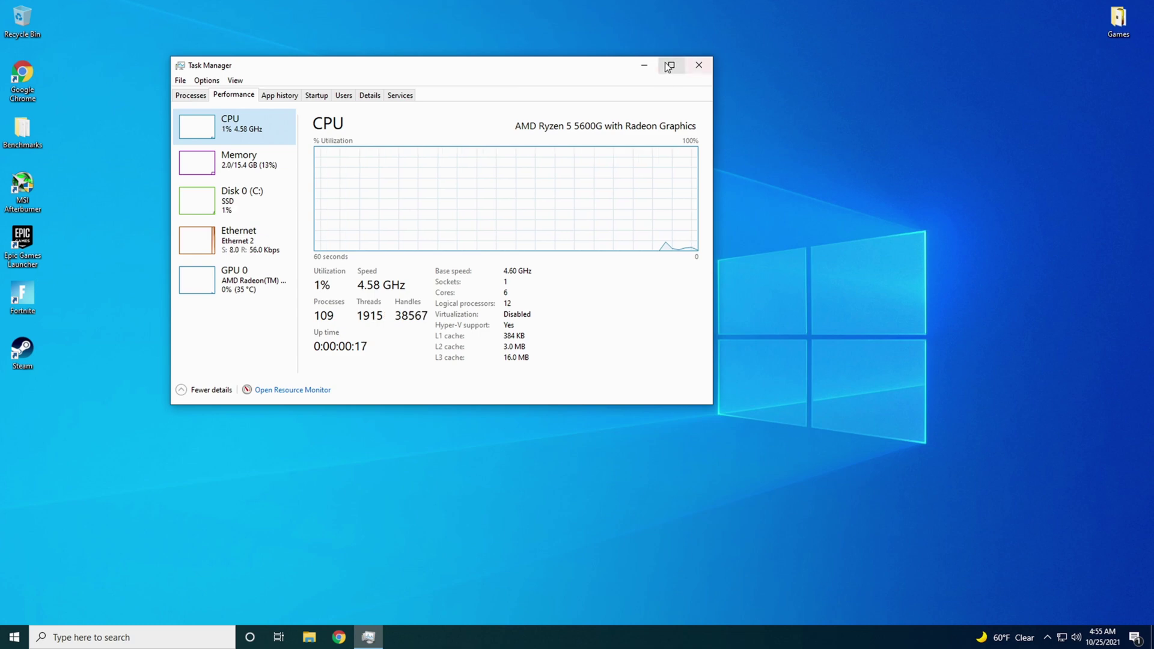
{"action": "left_click", "coordinate": [644, 65]}
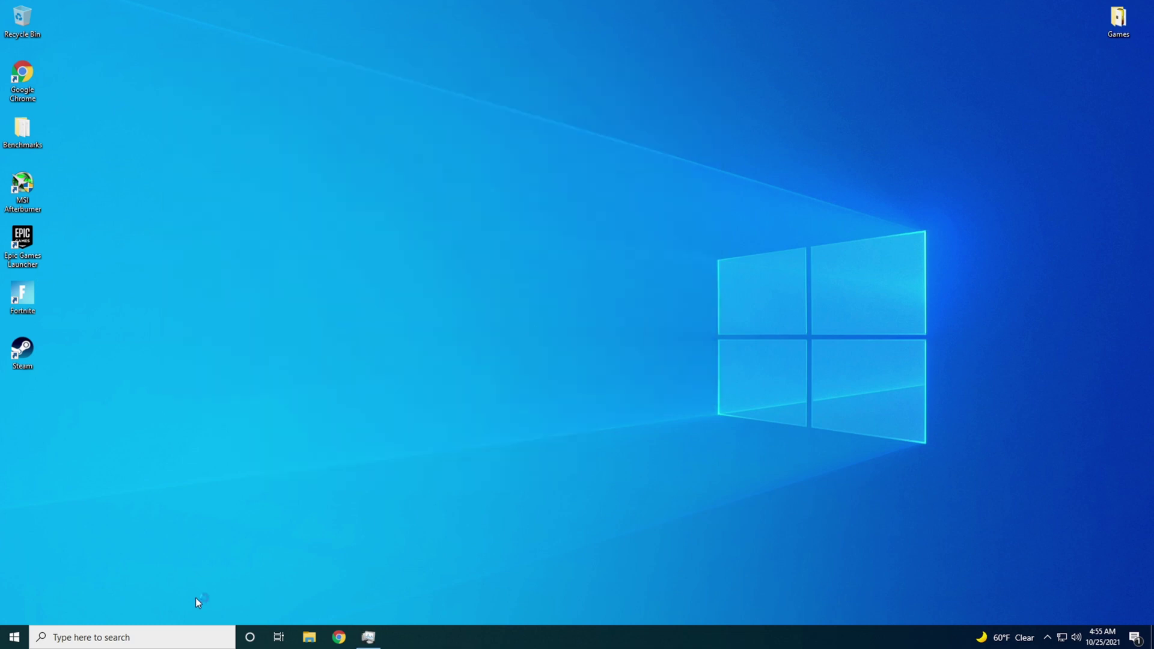
- Launch HWiNFO64 from search, then open Cinebench R23 by searching 'cine'
{"action": "left_click", "coordinate": [139, 637]}
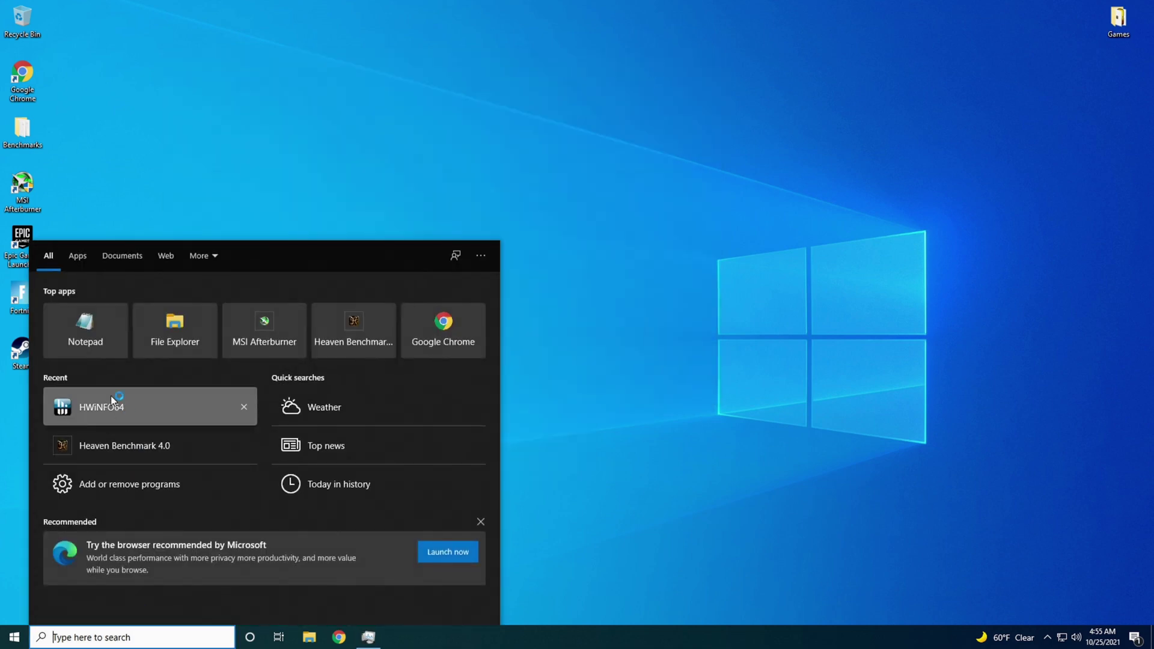
{"action": "left_click", "coordinate": [108, 396]}
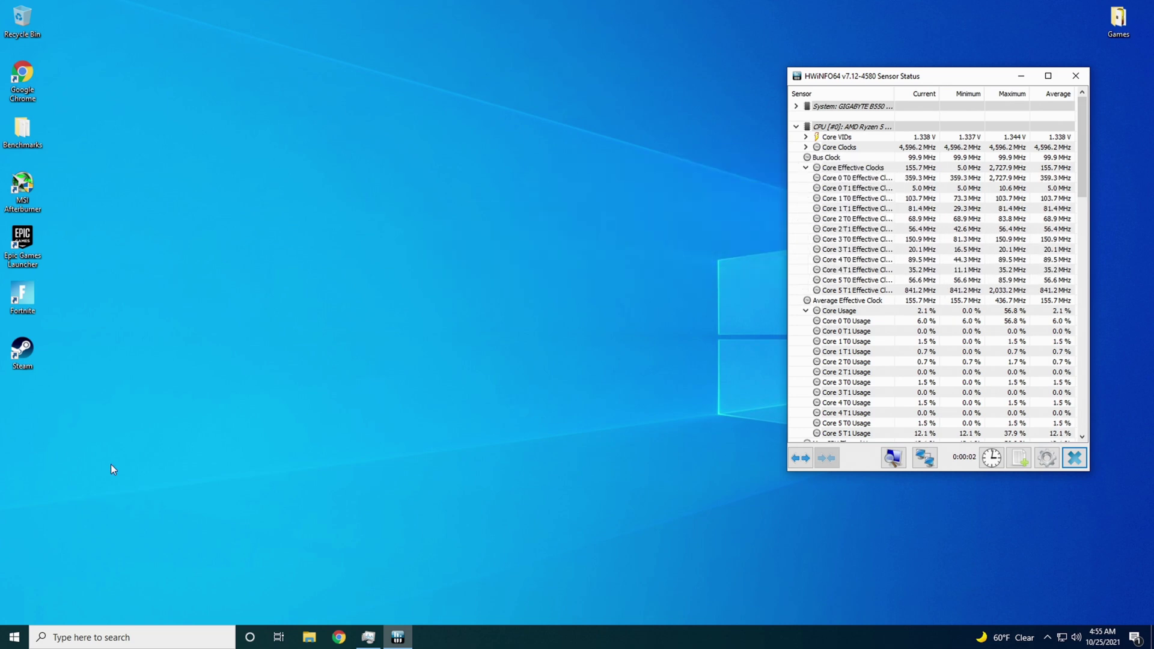
{"action": "left_click", "coordinate": [94, 639]}
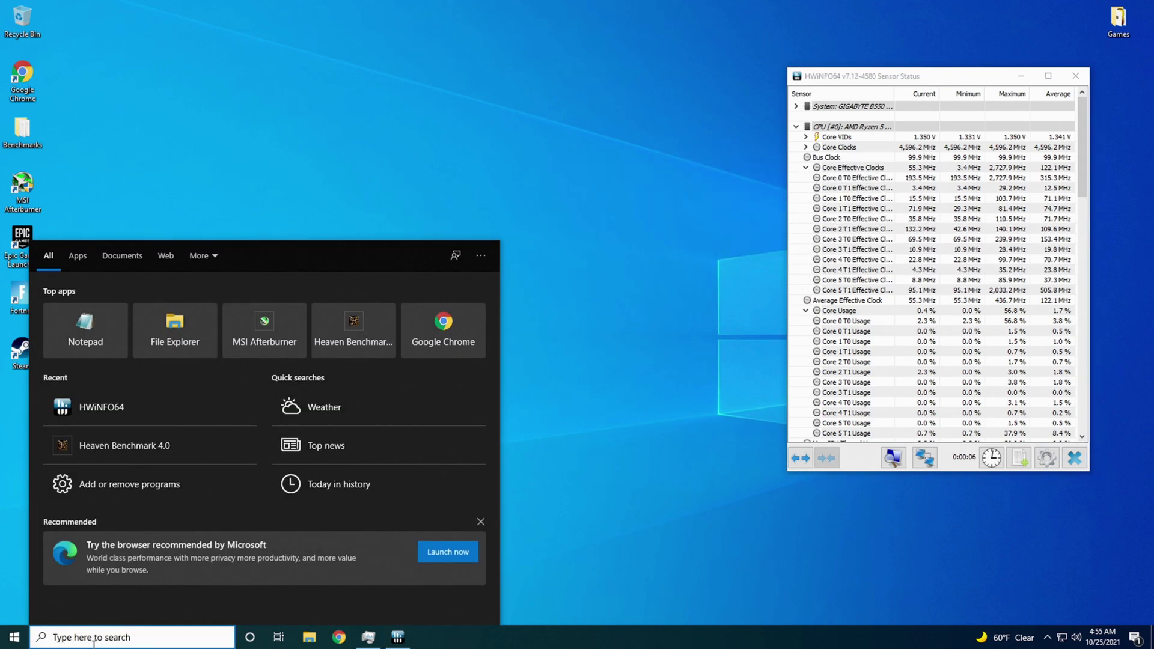
{"action": "type", "text": "cine"}
{"action": "key", "text": "Return"}
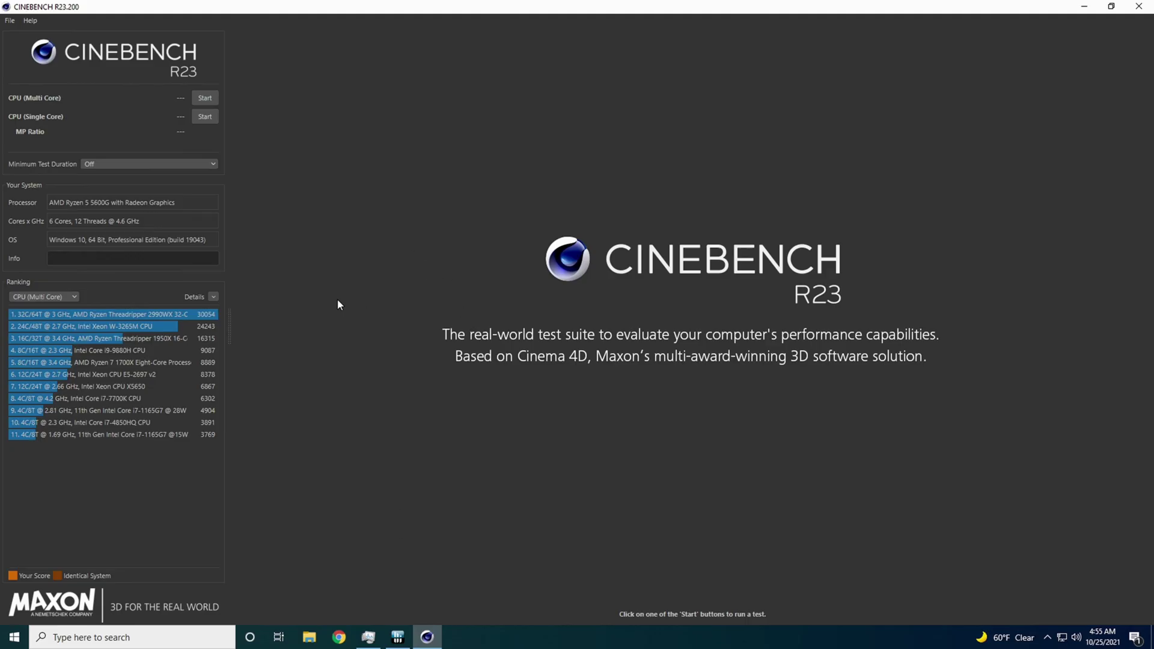
- Run the Cinebench R23 multi-core test at 4.6 GHz with HWiNFO sensors in front
{"action": "left_click", "coordinate": [397, 641]}
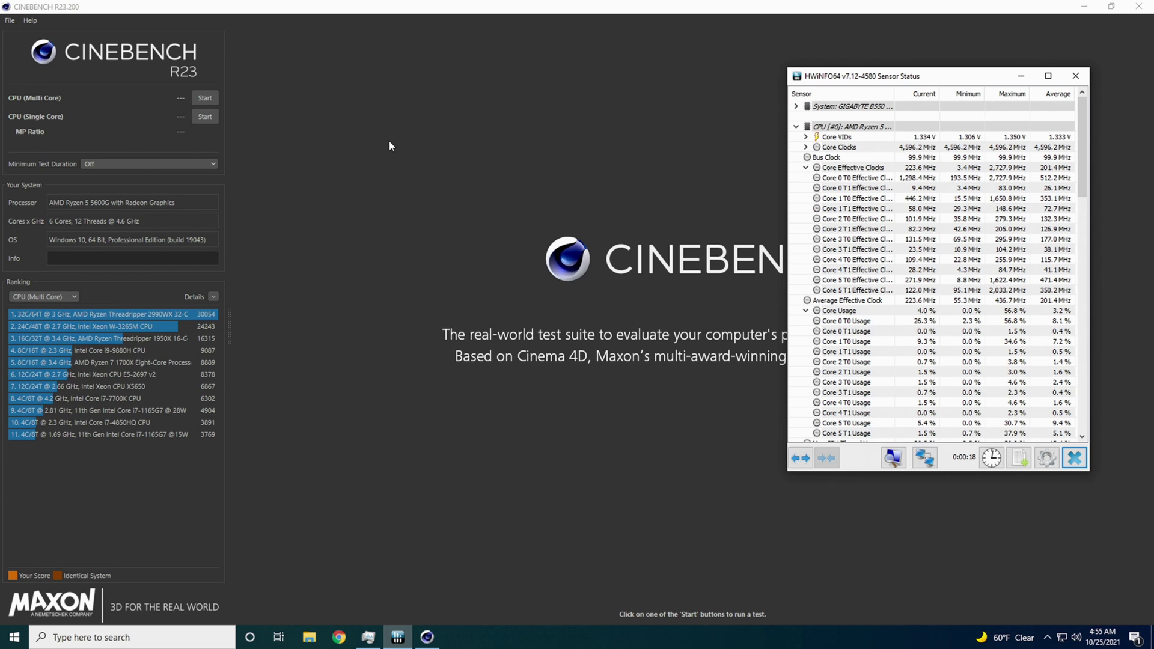
{"action": "left_click", "coordinate": [202, 98]}
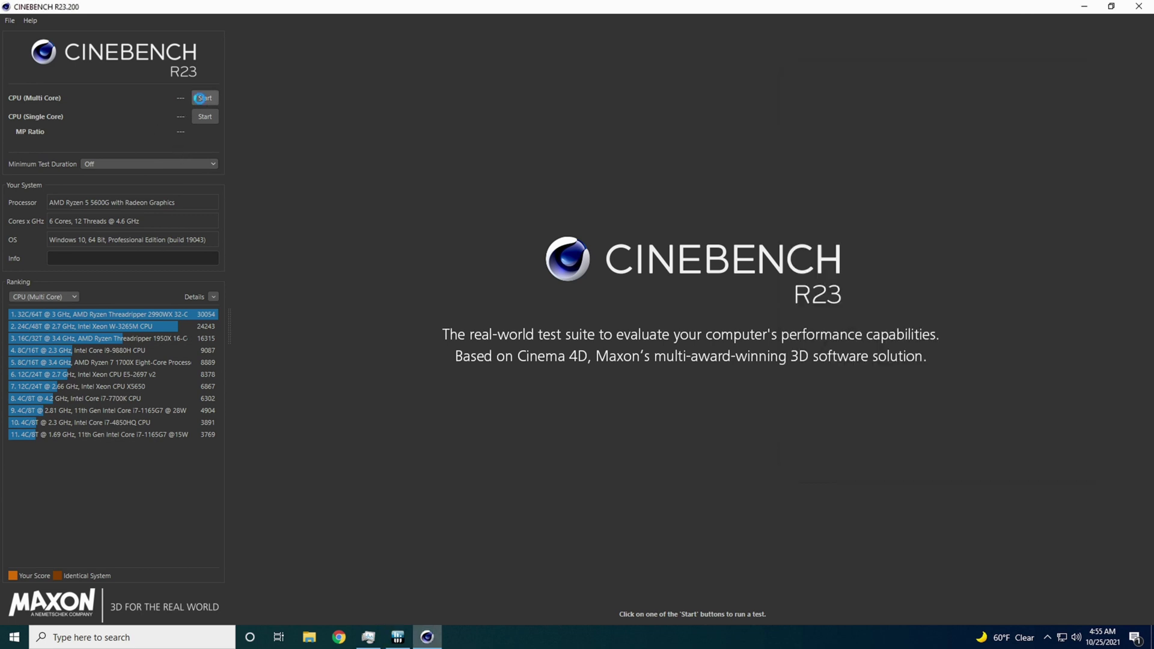
{"action": "left_click", "coordinate": [397, 638]}
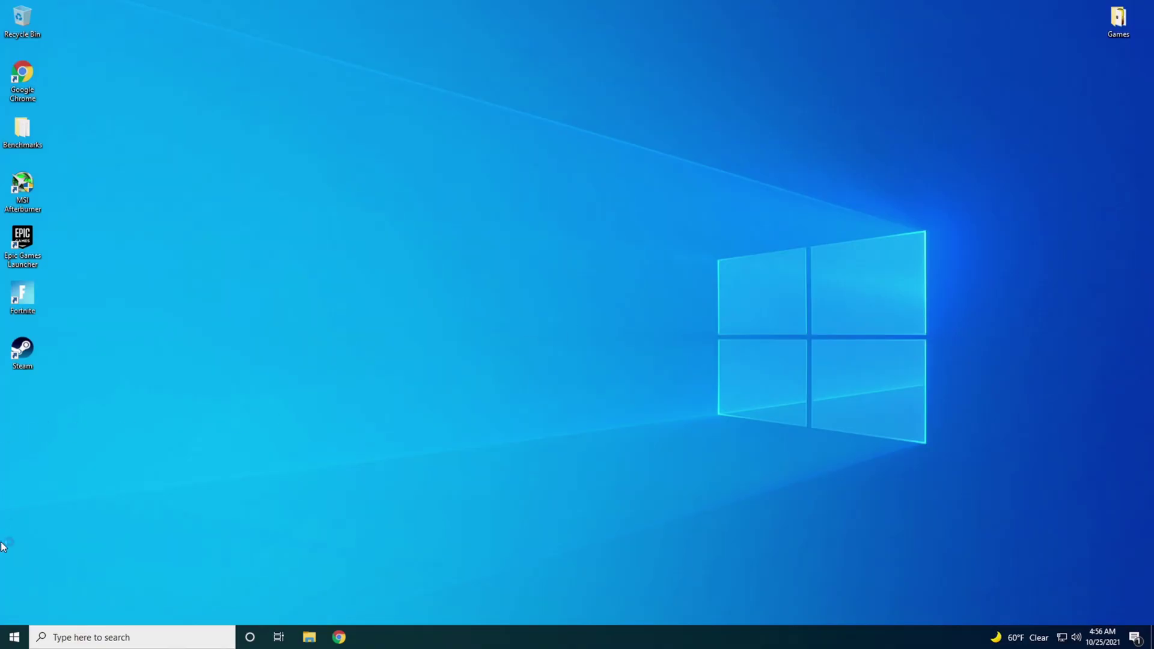
- Restart the PC from the Start menu to enter the BIOS
{"action": "left_click", "coordinate": [16, 642]}
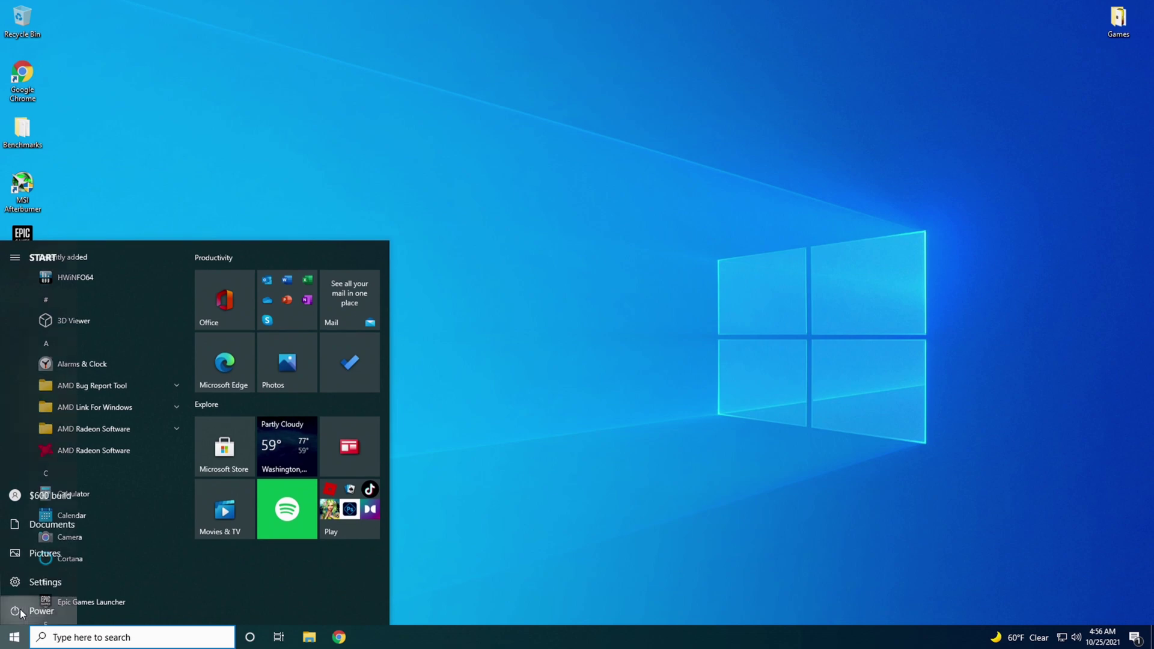
{"action": "left_click", "coordinate": [21, 612]}
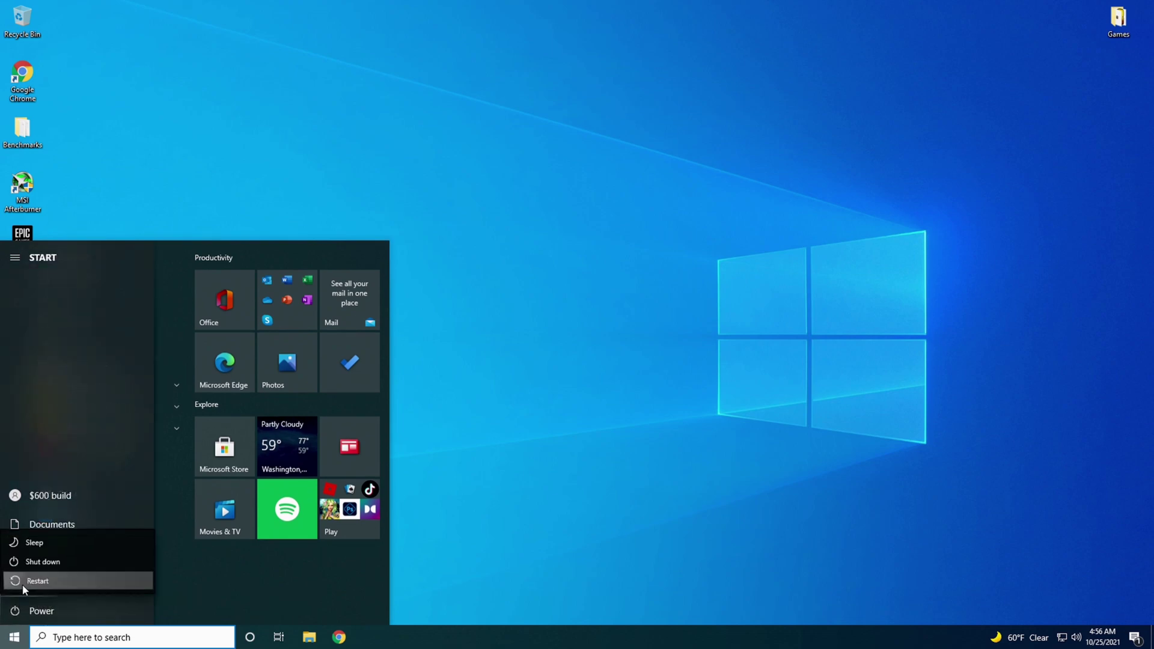
{"action": "left_click", "coordinate": [23, 583]}
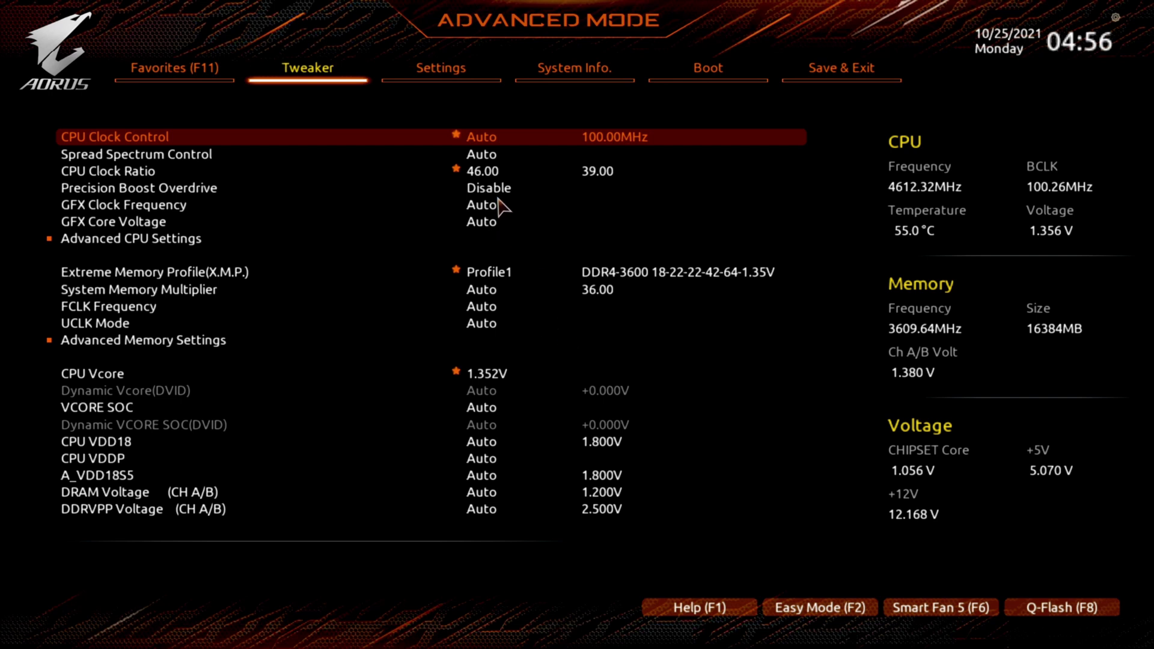
- Set CPU Clock Ratio to 45.00, then save and reset the BIOS
{"action": "left_click", "coordinate": [491, 174]}
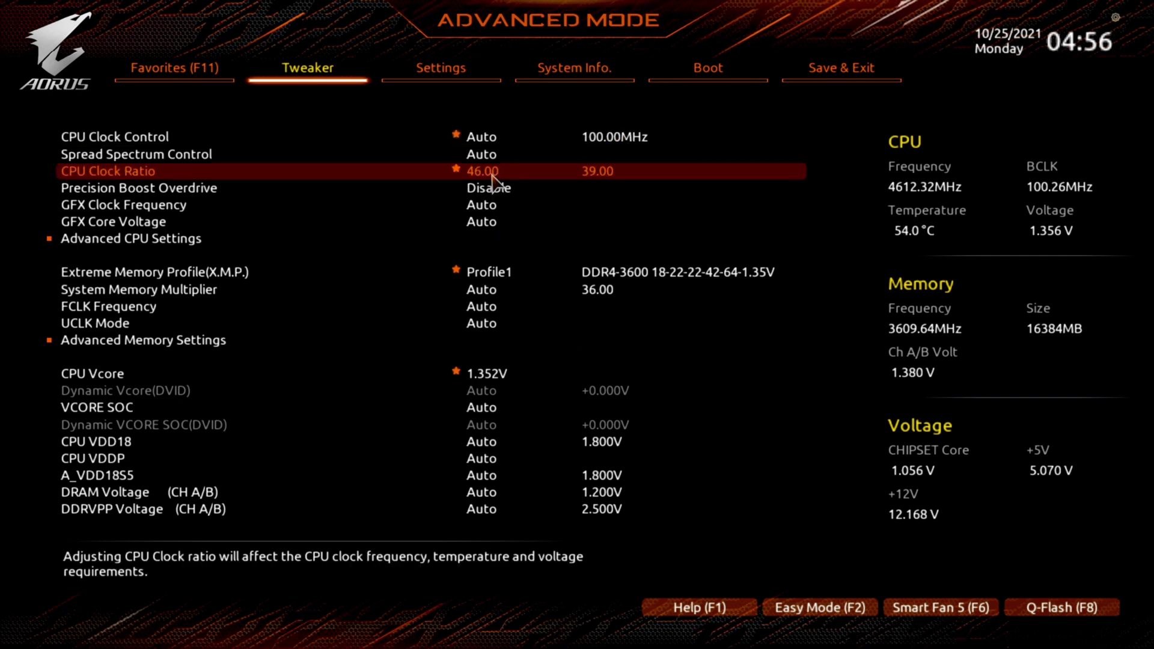
{"action": "type", "text": "45"}
{"action": "key", "text": "Return"}
{"action": "left_click", "coordinate": [834, 71]}
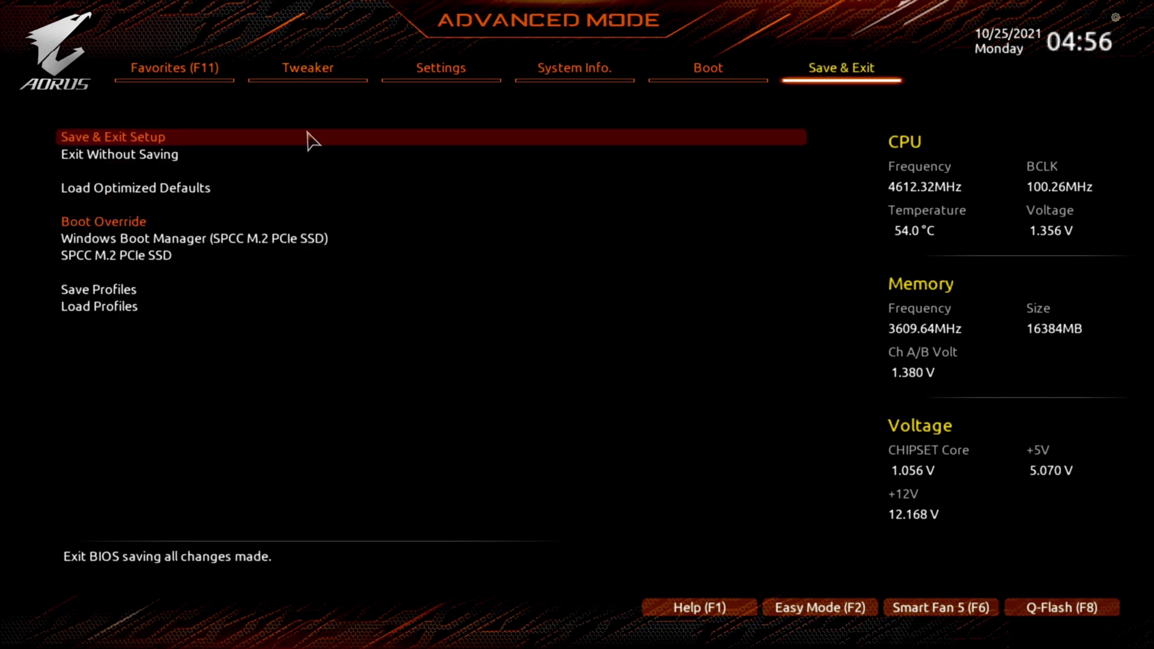
{"action": "left_click", "coordinate": [173, 140]}
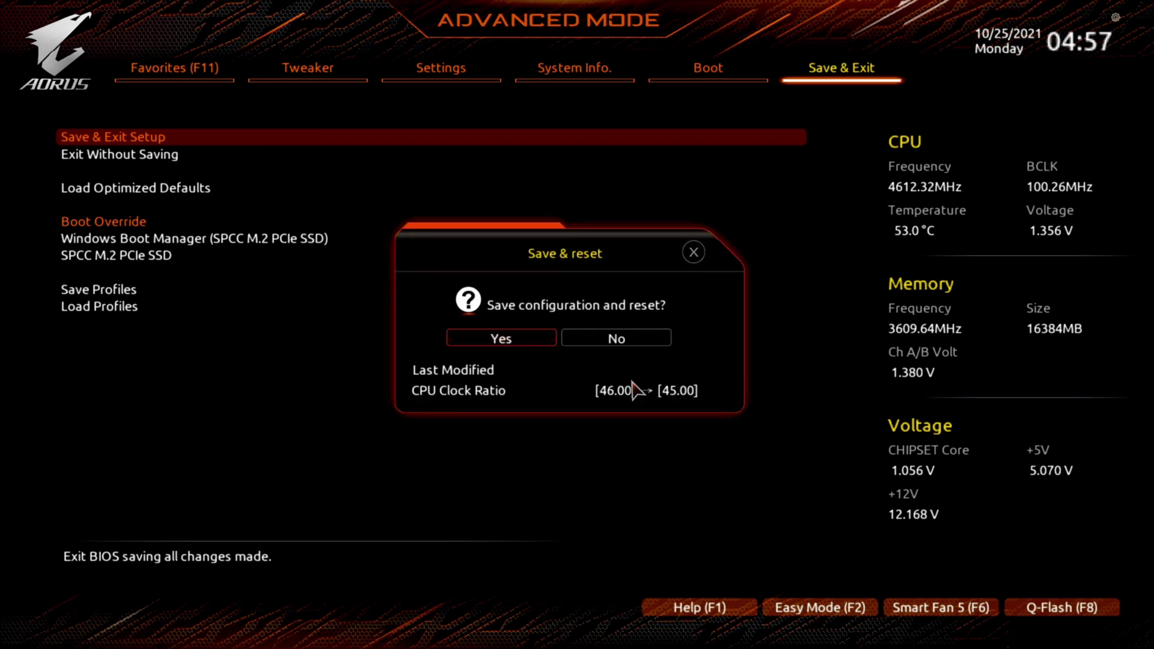
{"action": "left_click", "coordinate": [510, 338]}
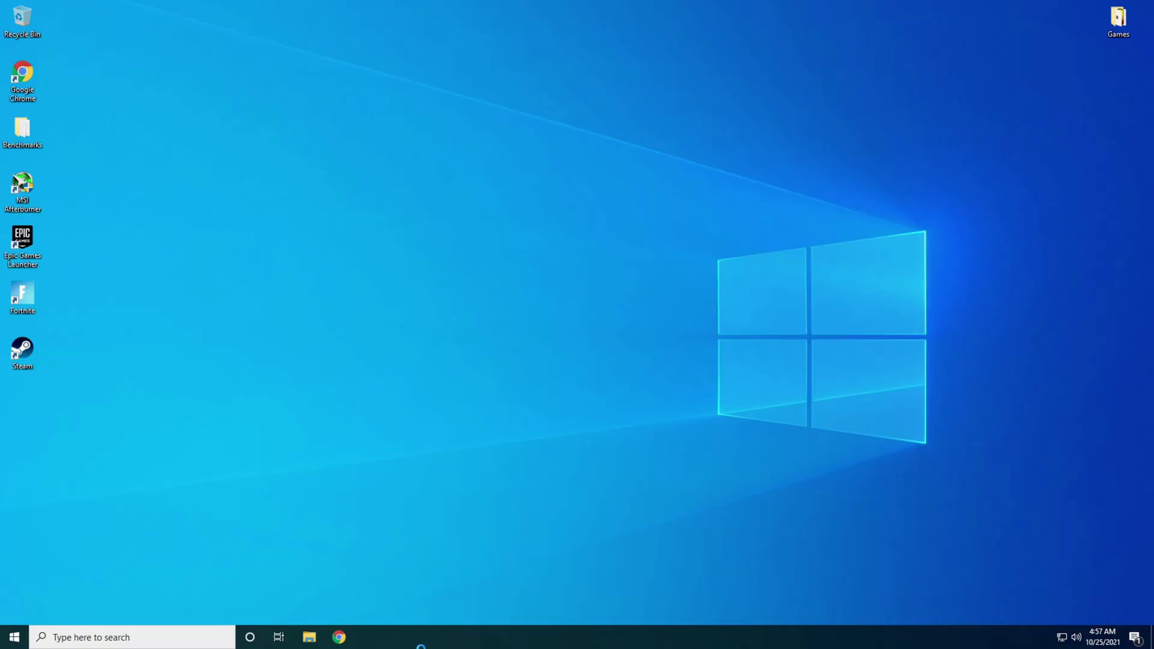
{"action": "right_click", "coordinate": [415, 637]}
- Check the 4.50 GHz CPU speed in Task Manager's Performance view, then close it
{"action": "left_click", "coordinate": [448, 591]}
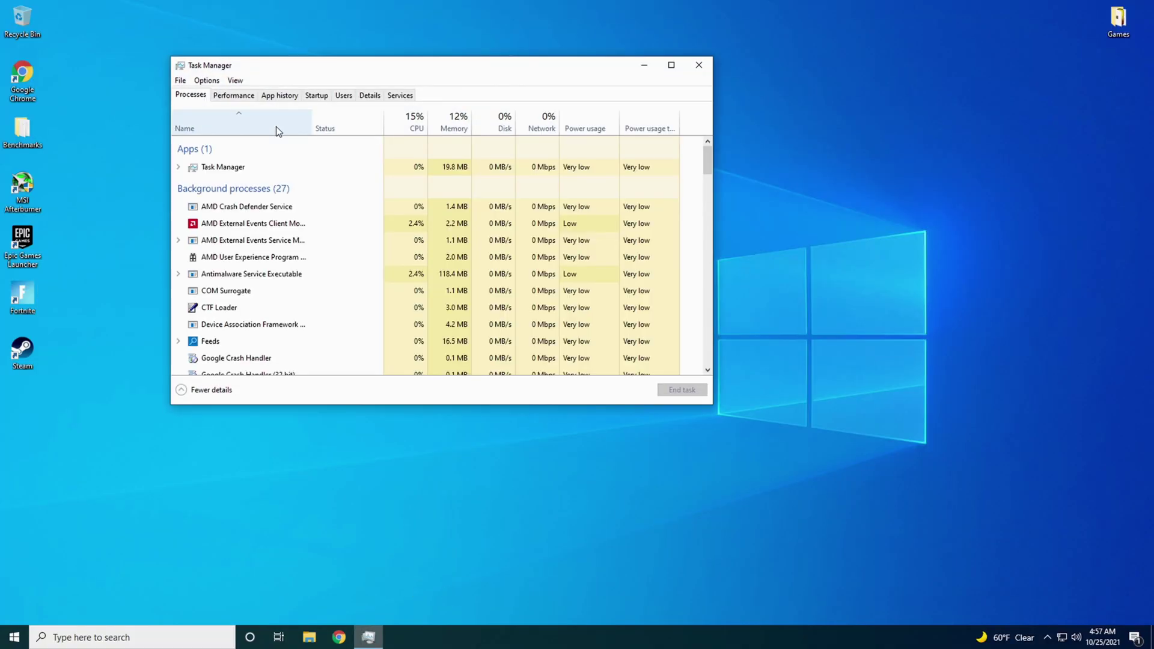
{"action": "left_click", "coordinate": [234, 95]}
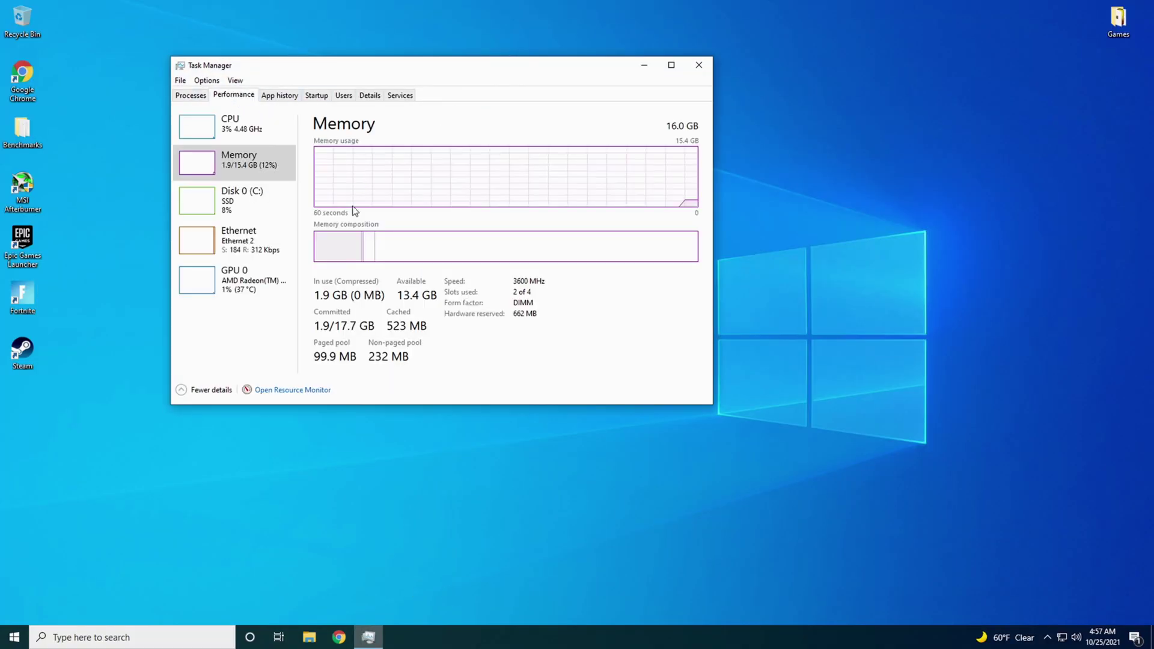
{"action": "left_click", "coordinate": [239, 129]}
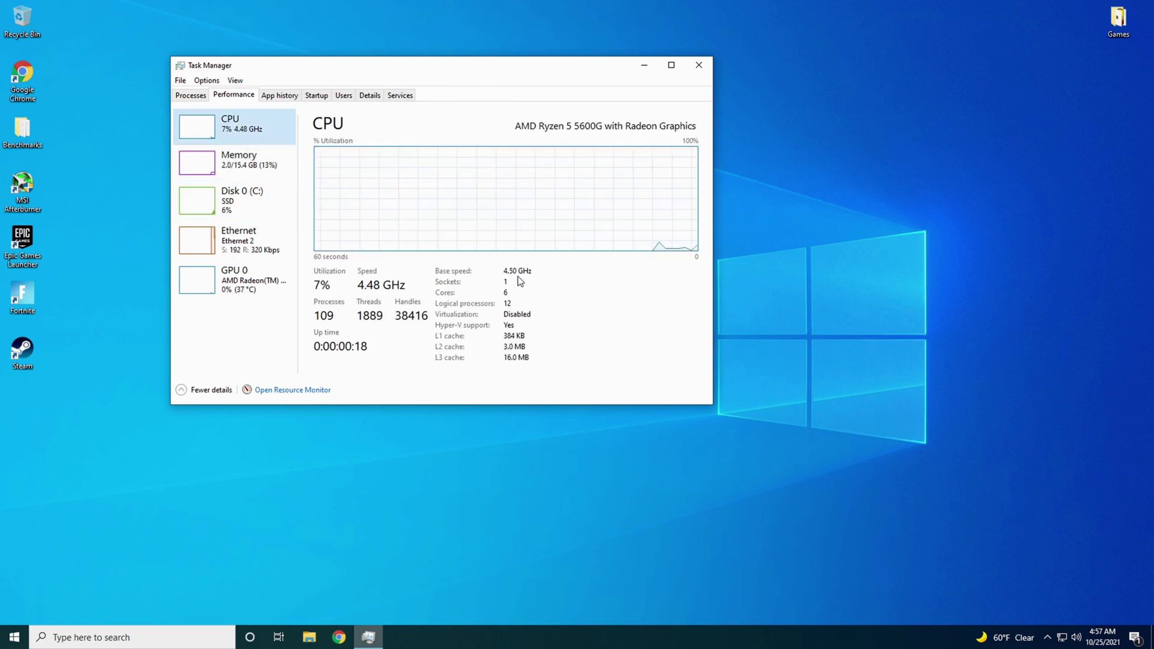
{"action": "left_click", "coordinate": [700, 65]}
- Launch HWiNFO64 with admin approval, open Cinebench via 'cin', and start the multi-core test
{"action": "left_click", "coordinate": [138, 623]}
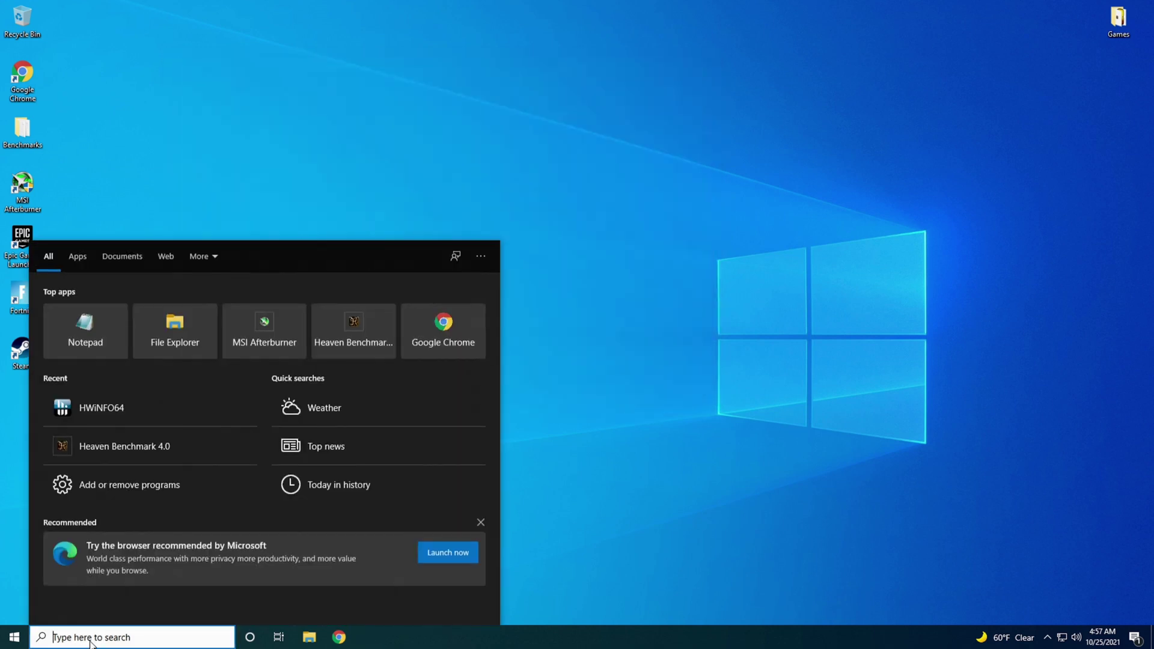
{"action": "left_click", "coordinate": [109, 413]}
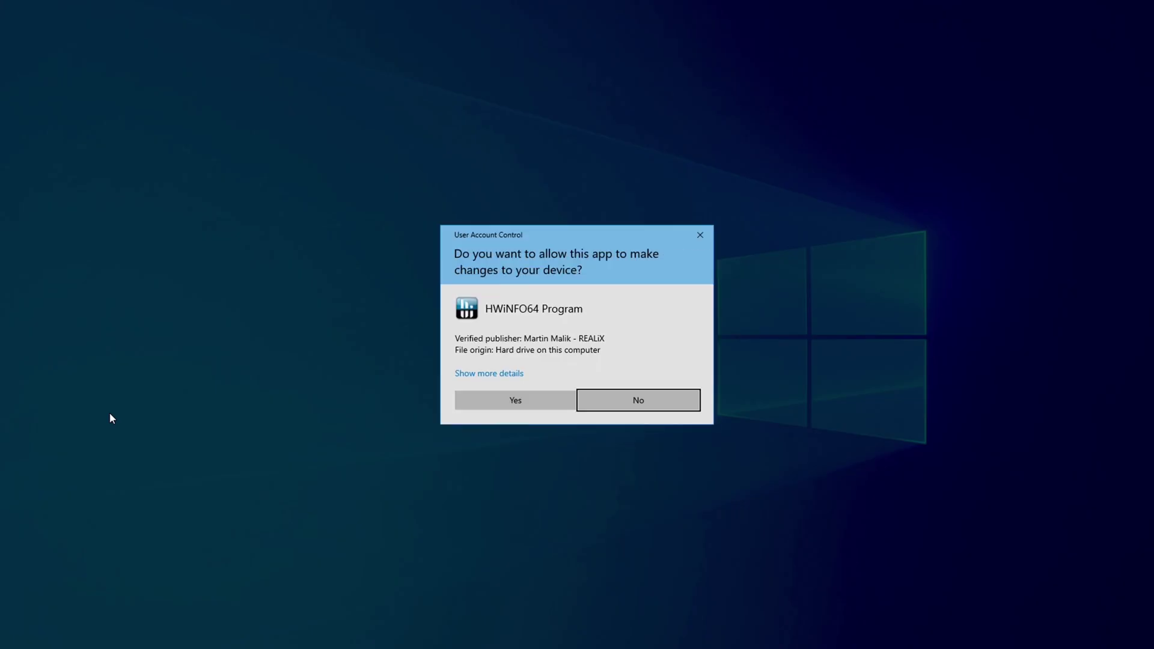
{"action": "left_click", "coordinate": [569, 402]}
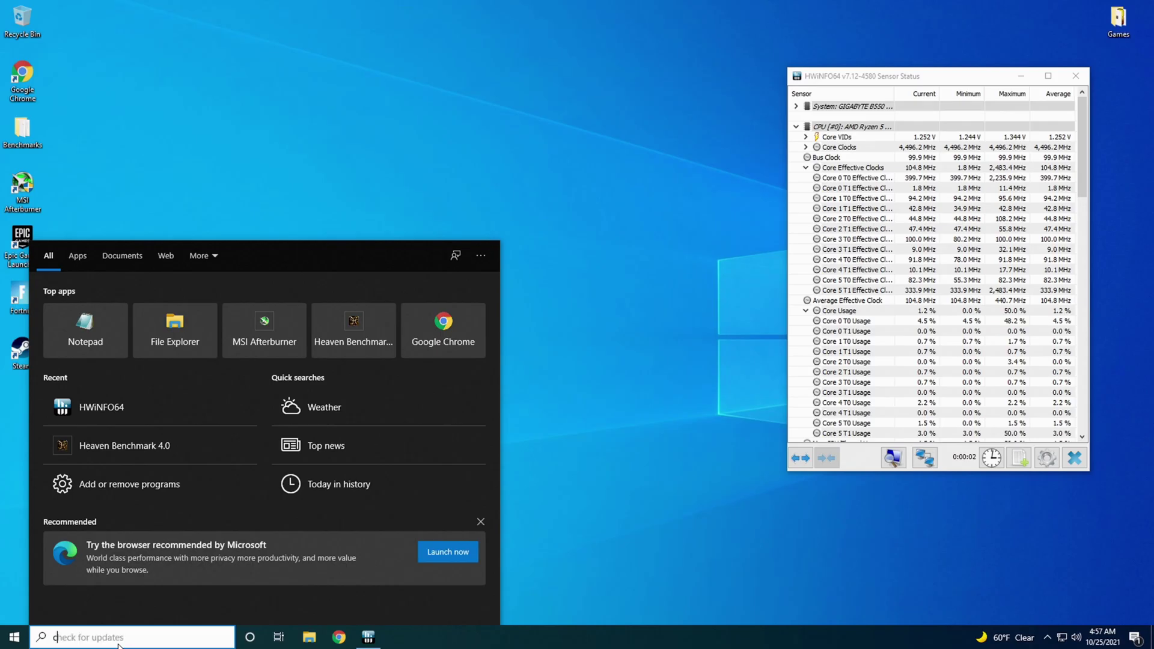
{"action": "type", "text": "cin"}
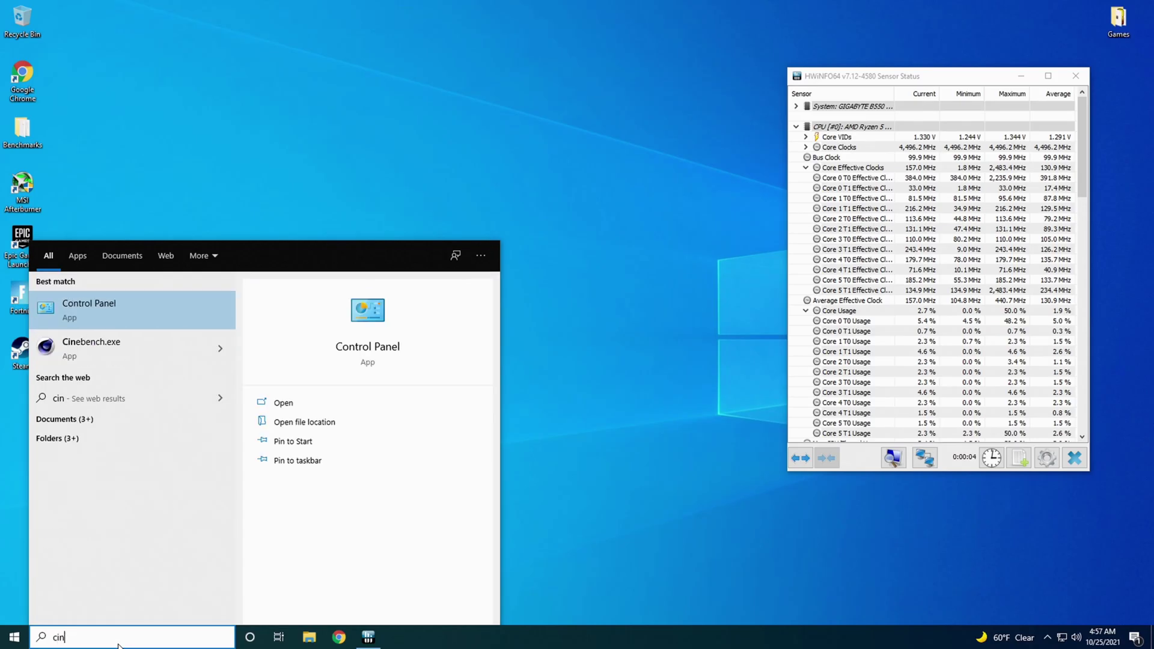
{"action": "key", "text": "Down"}
{"action": "key", "text": "Return"}
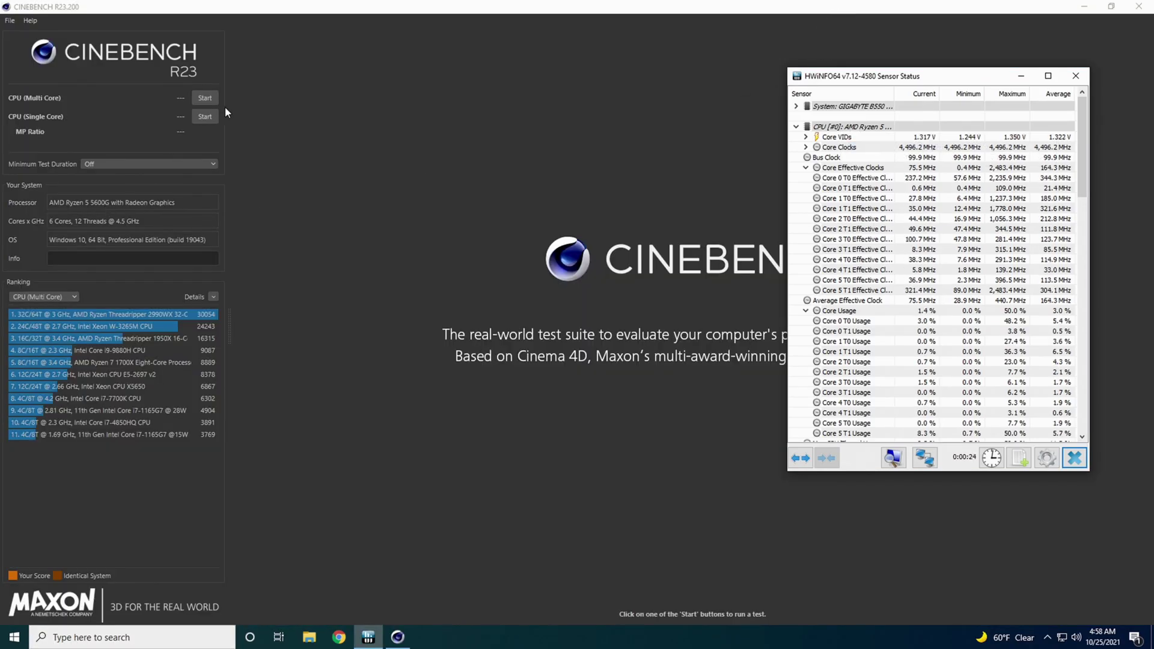
{"action": "left_click", "coordinate": [203, 101]}
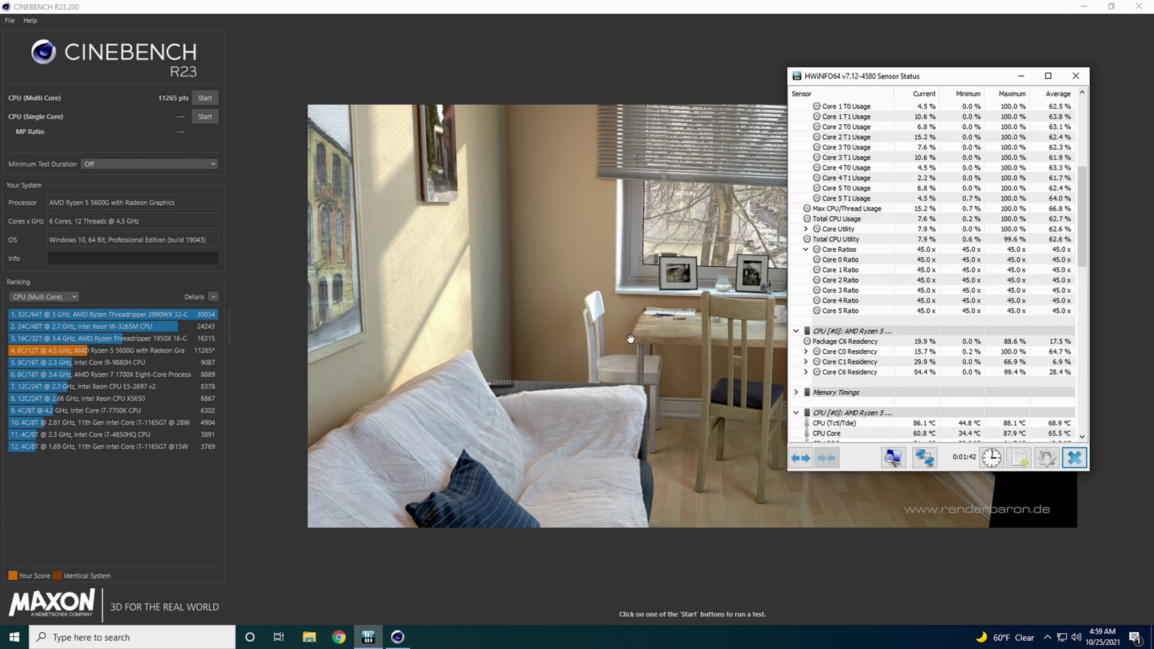
- Let the multi-core render finish and review the ranking list, with 11265 pts in fourth
{"action": "scroll", "coordinate": [956, 294], "scroll_direction": "up", "scroll_amount": 2}
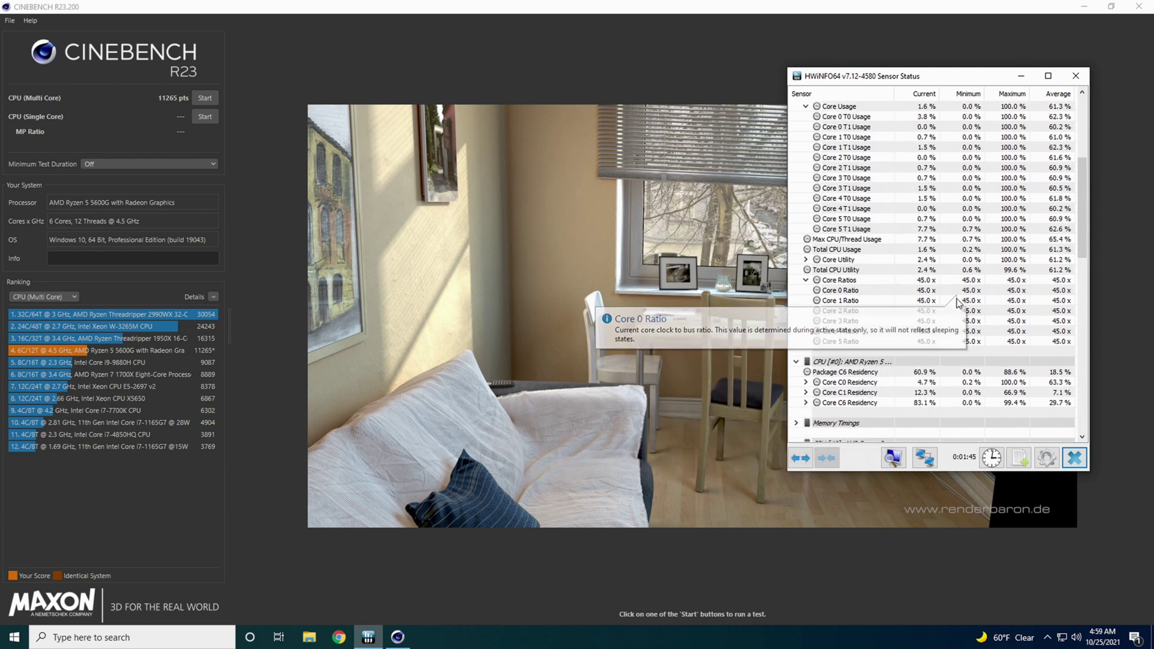
{"action": "scroll", "coordinate": [960, 305], "scroll_direction": "up", "scroll_amount": 5}
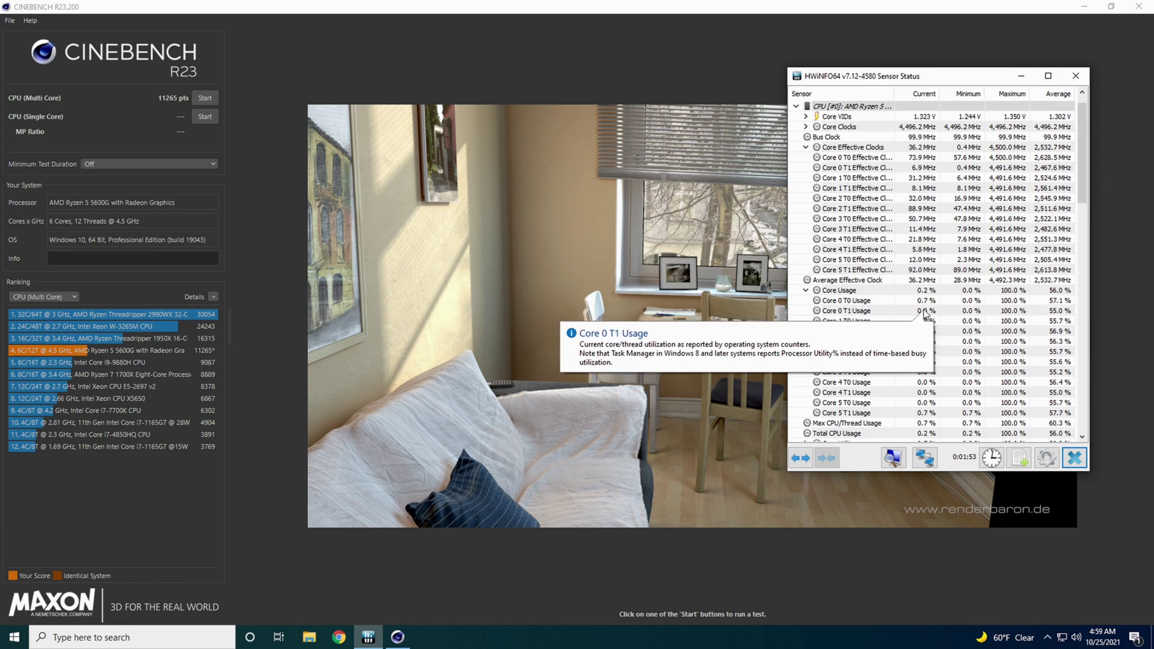
{"action": "scroll", "coordinate": [950, 181], "scroll_direction": "up", "scroll_amount": 2}
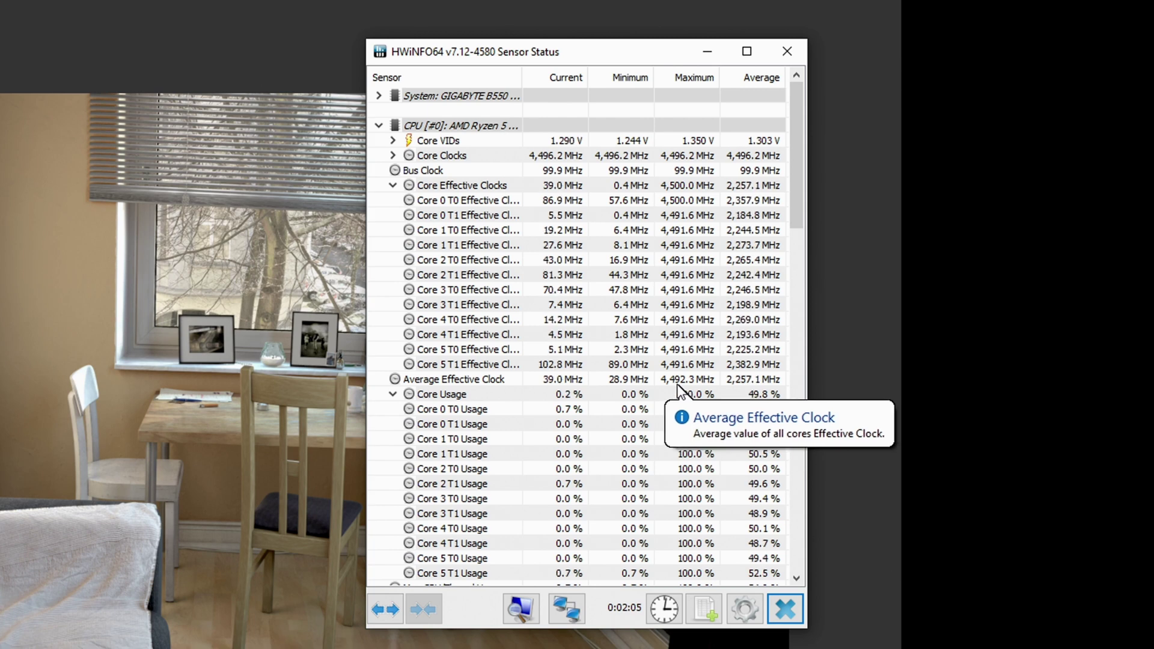
{"action": "scroll", "coordinate": [681, 385], "scroll_direction": "down", "scroll_amount": 15}
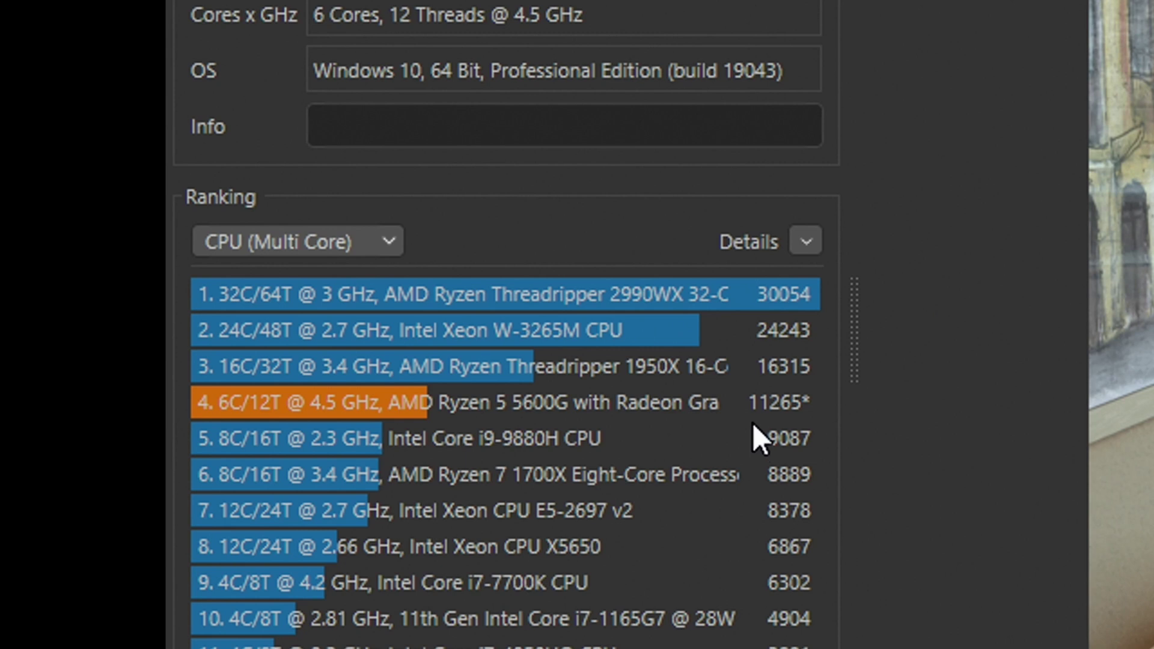
{"action": "mouse_move", "coordinate": [759, 419]}
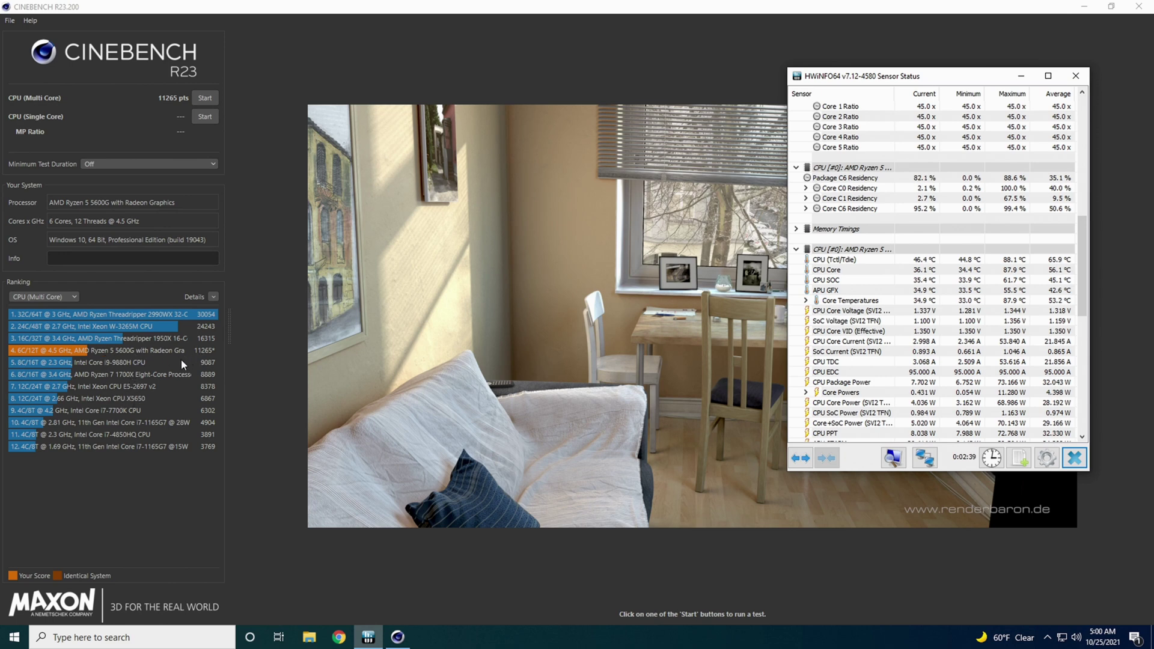
{"action": "mouse_move", "coordinate": [201, 360]}
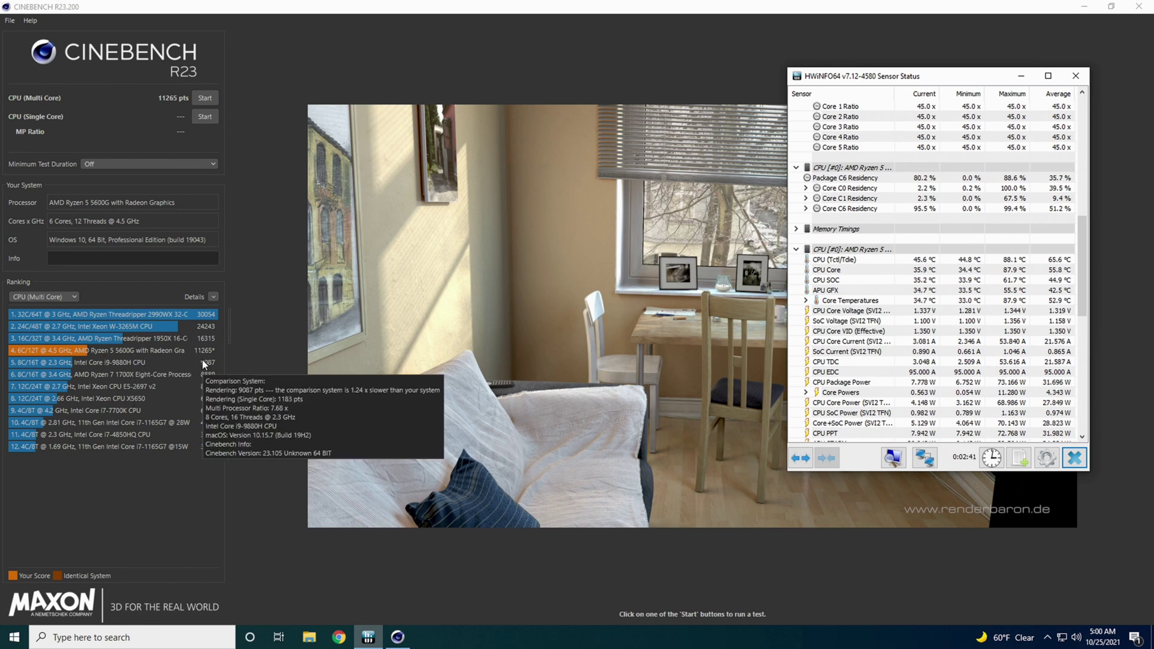